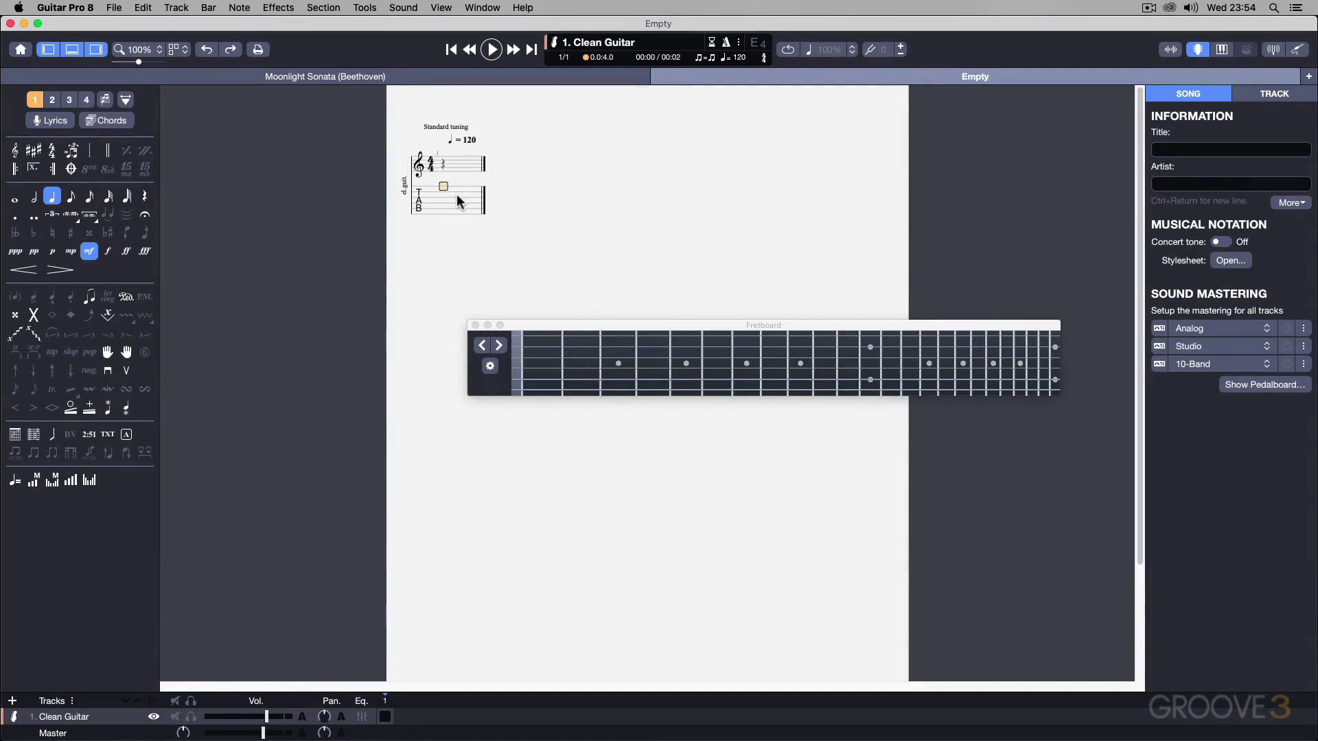
- Move the entry cursor down to the low E string, then hide and restore the notation symbol palette
key(Down)
key(Down)
key(Down)
key(Down)
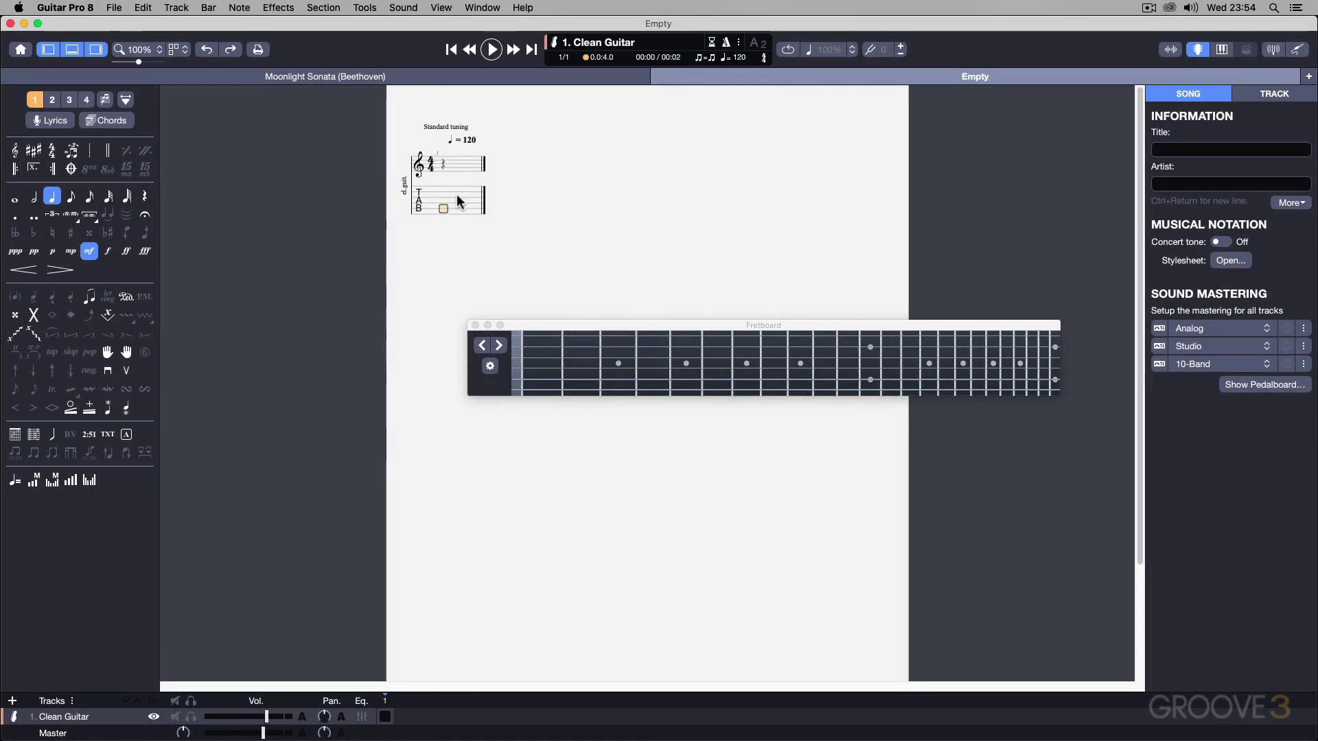
key(Up)
key(Up)
key(Up)
key(Down)
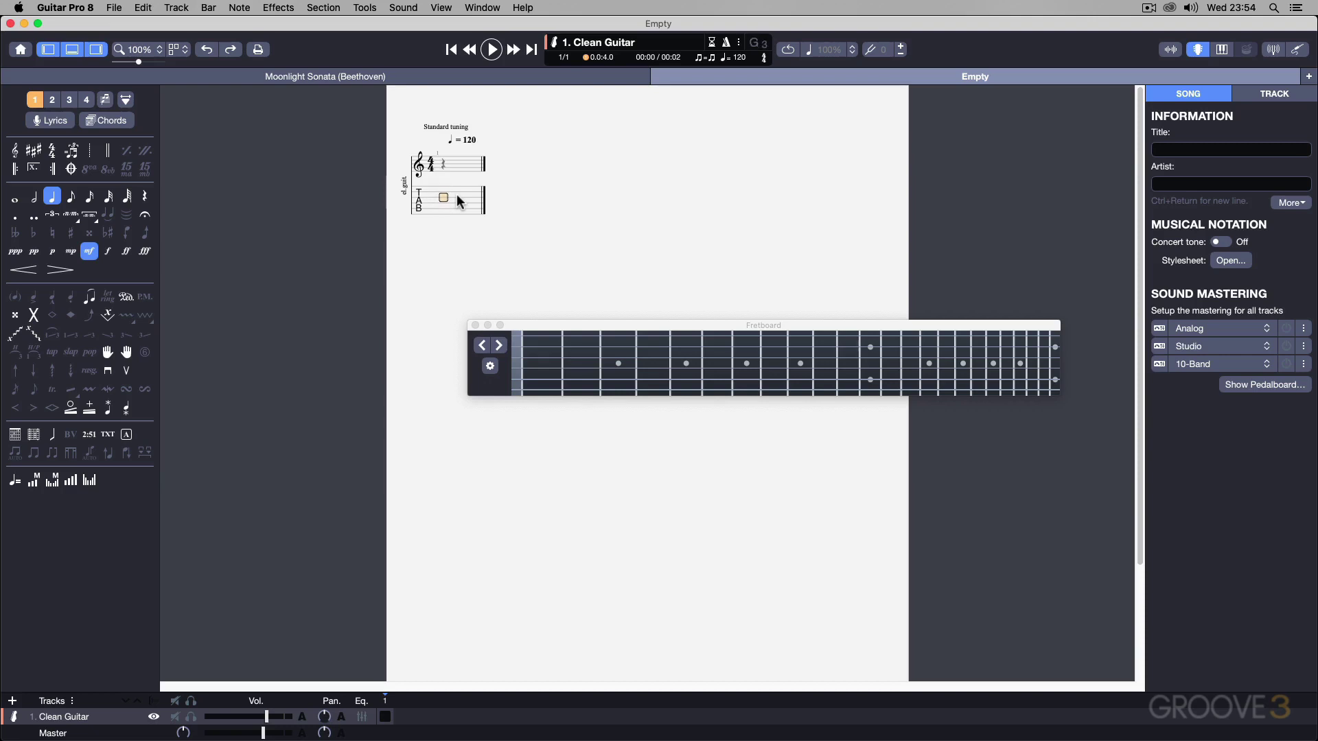
key(Down)
key(Down)
key(Down)
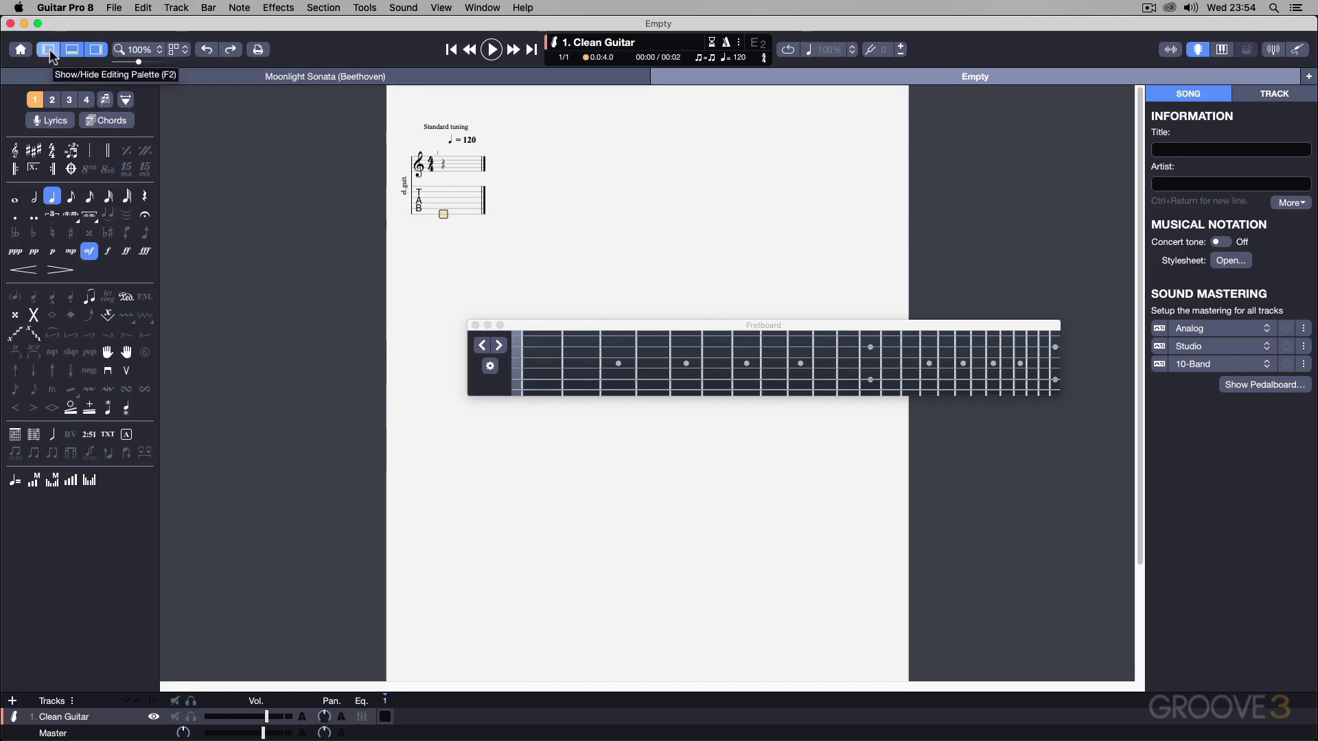
click(48, 50)
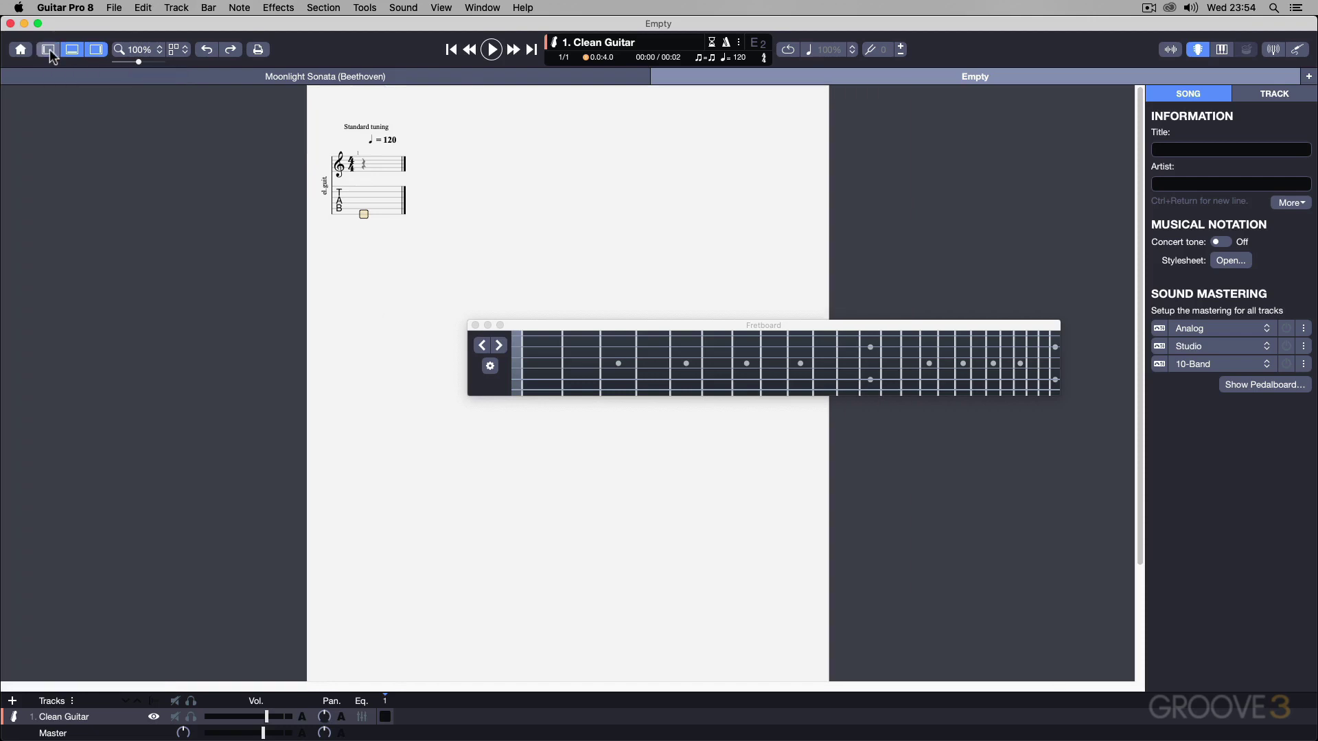
click(50, 48)
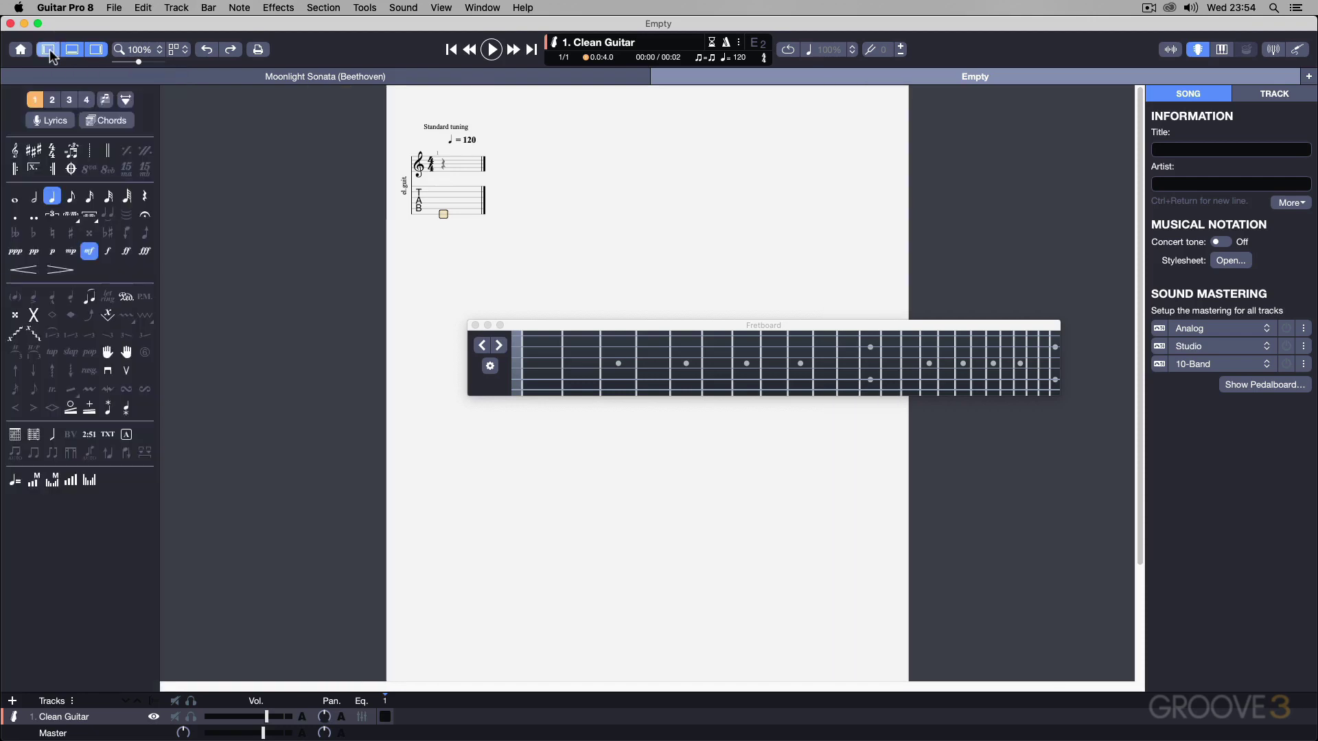
- Switch the inspector between Song and Clean Guitar track settings, ending on Song settings
click(93, 55)
key(F6)
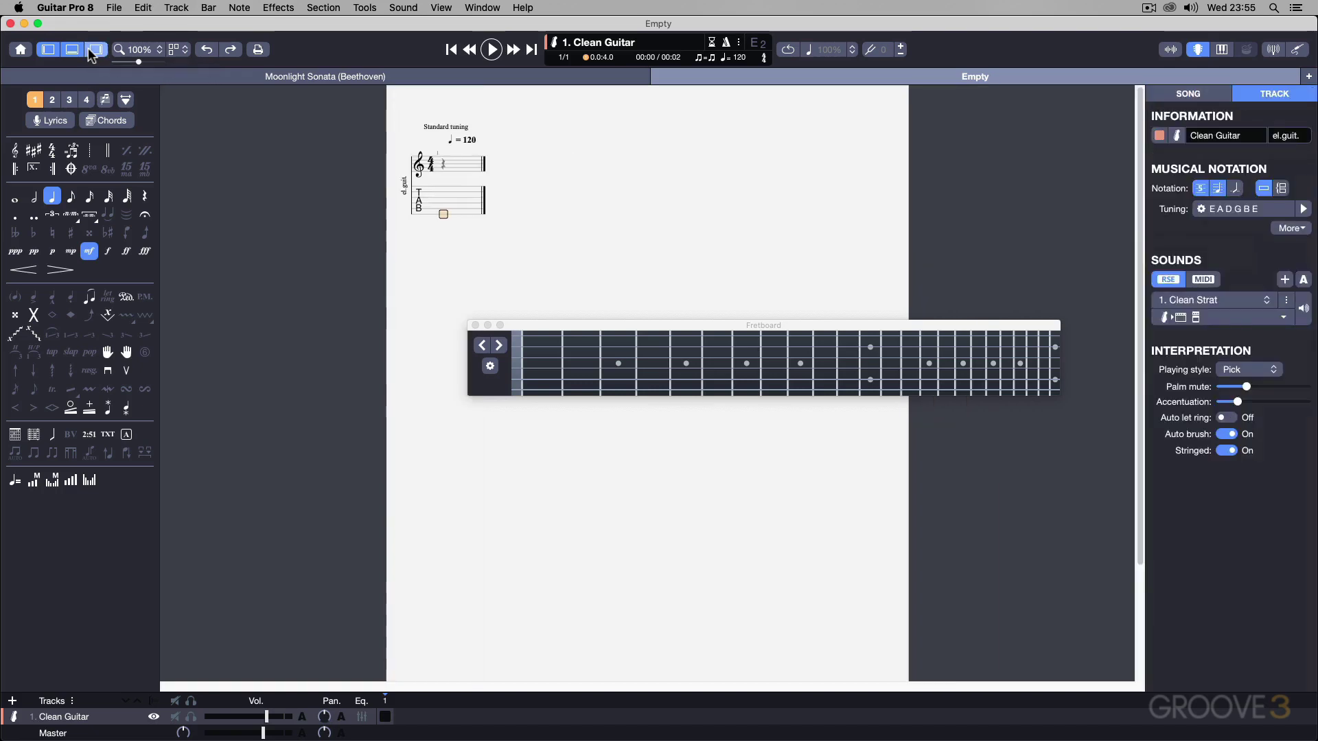
key(F5)
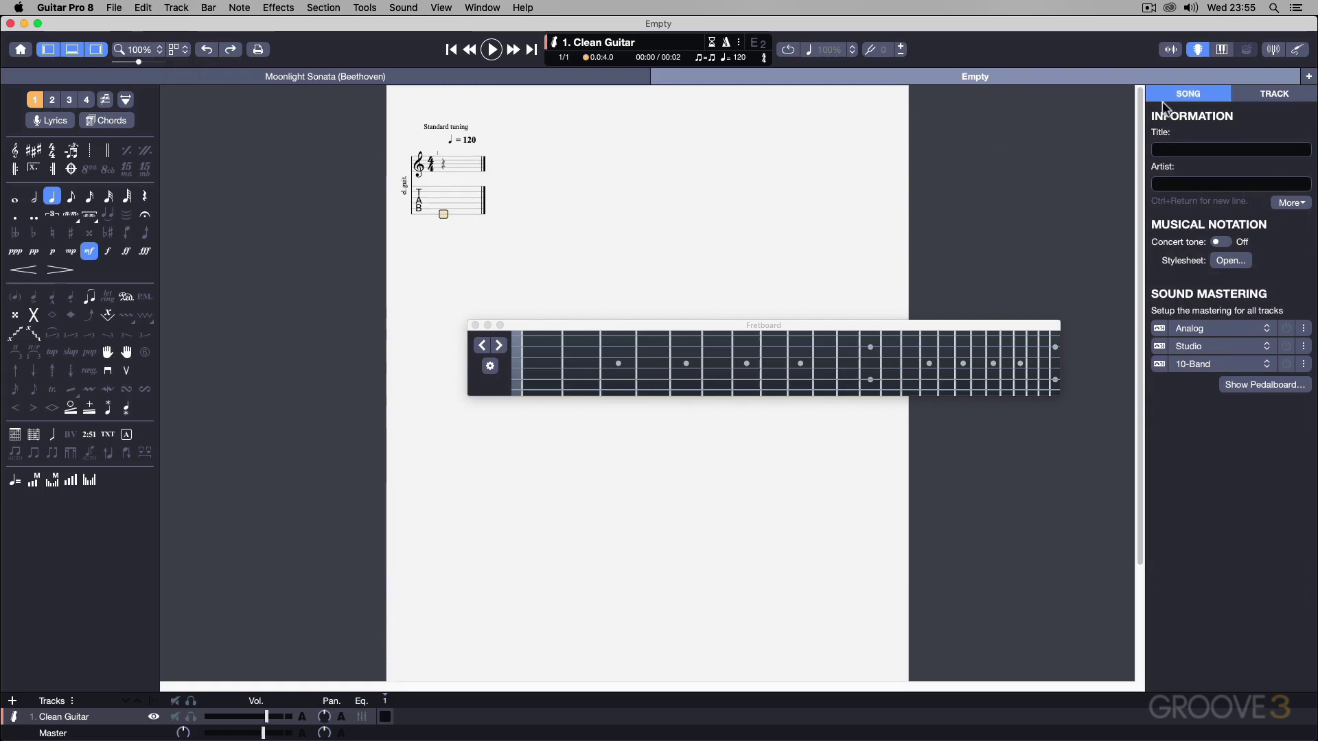
click(1265, 96)
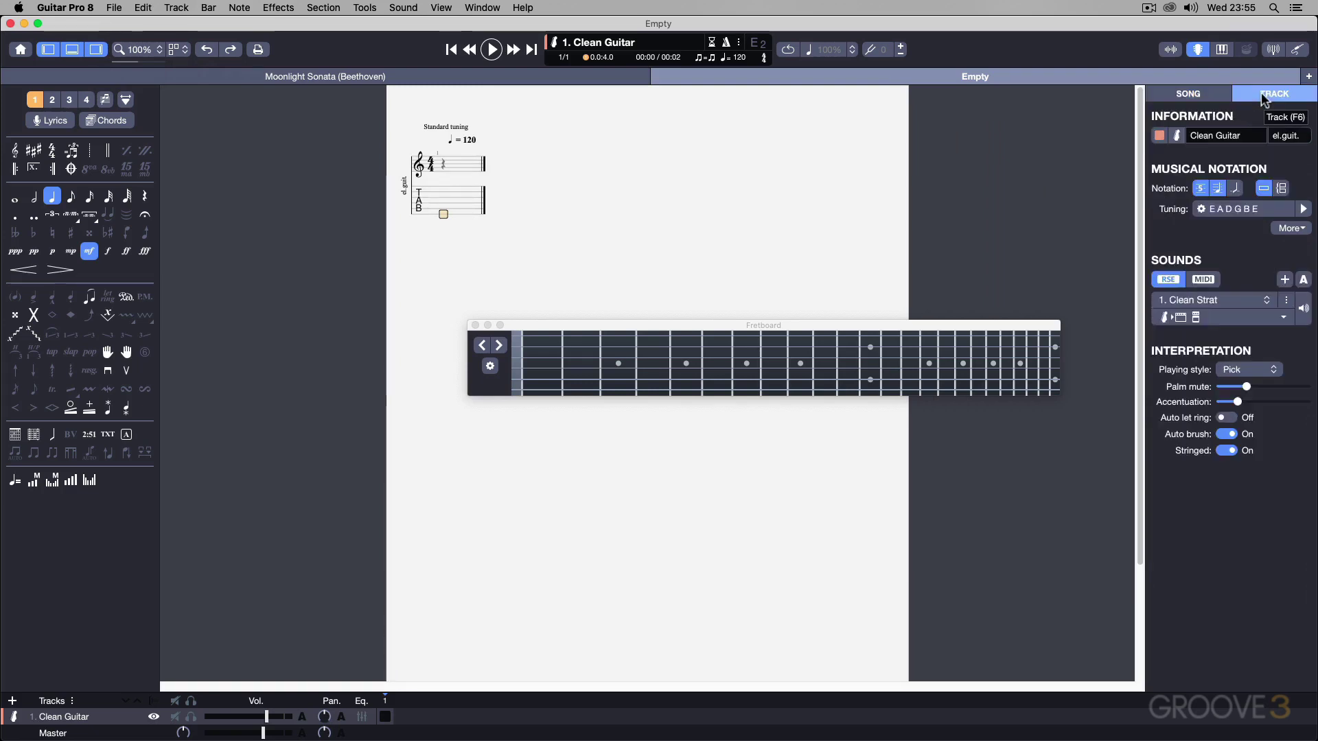
key(F5)
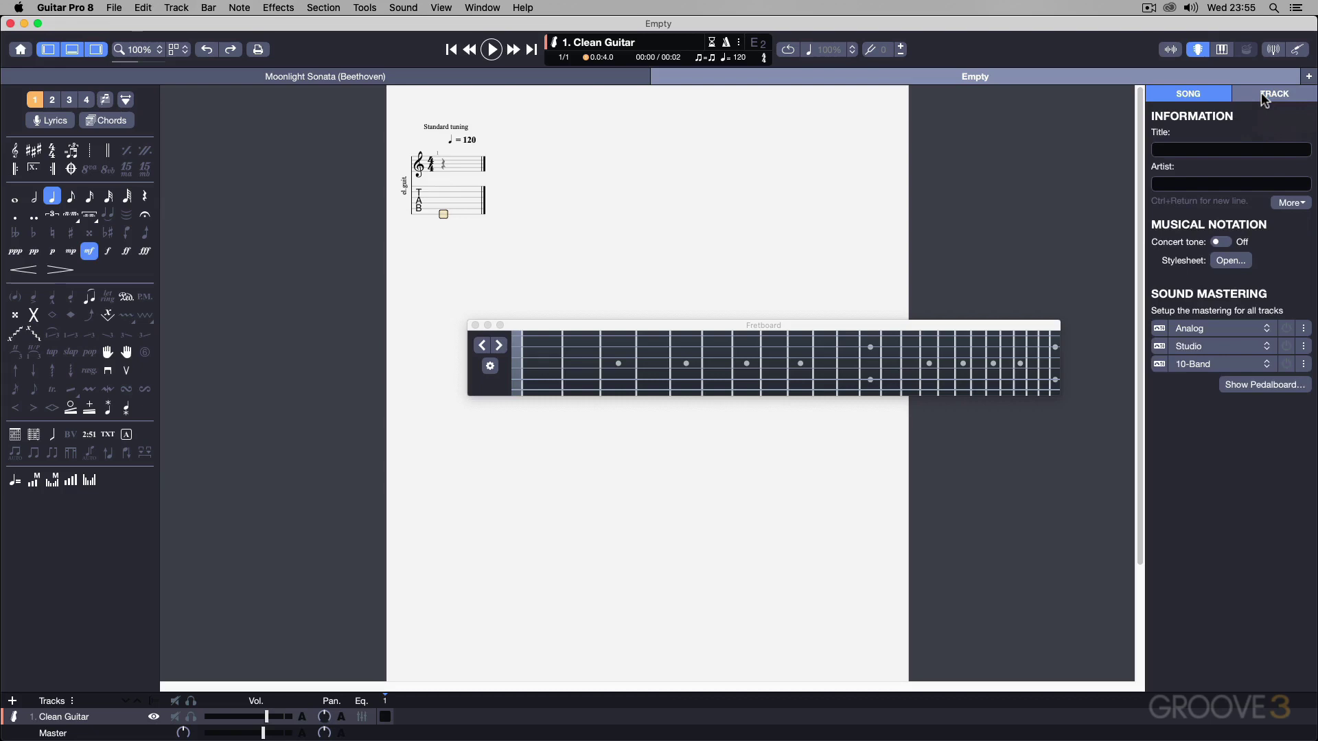
- Close the song inspector, zoom the score to 135% and scroll to the page top
click(97, 50)
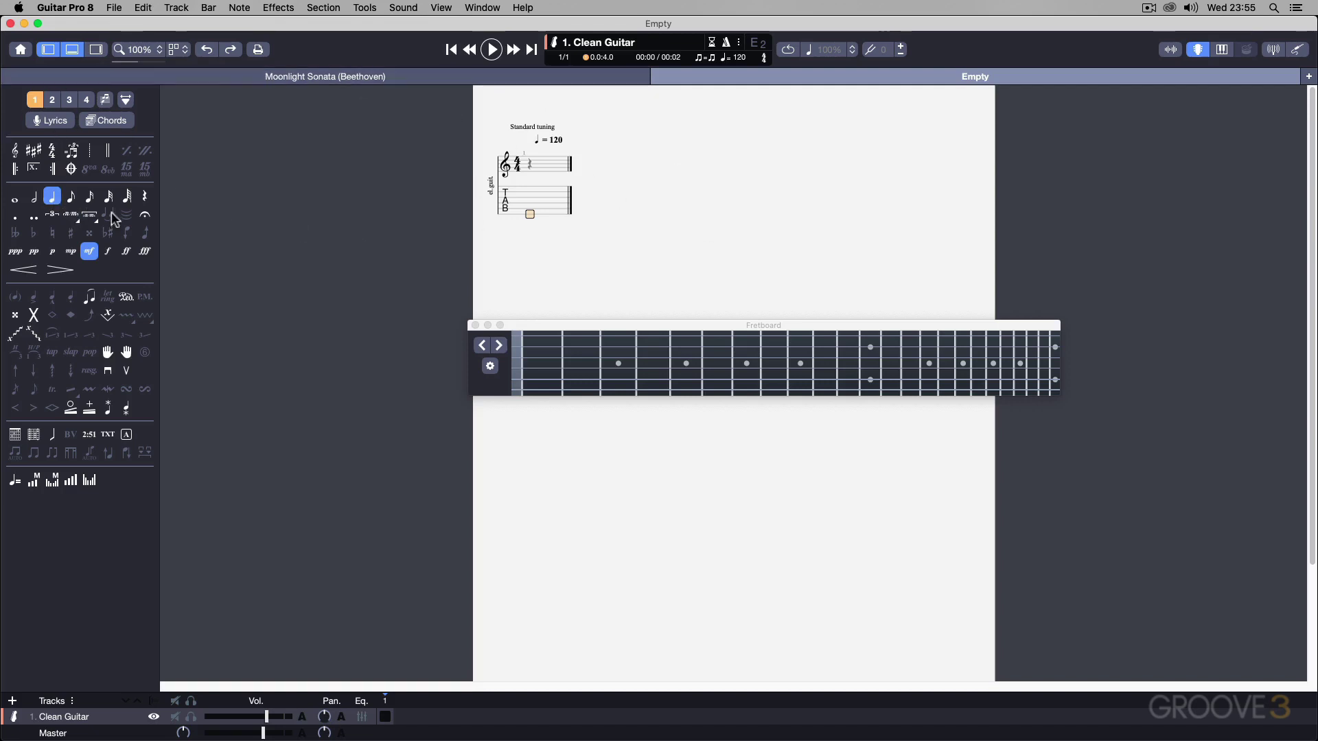
drag(139, 60, 142, 61)
scroll(299, 206, up, 3)
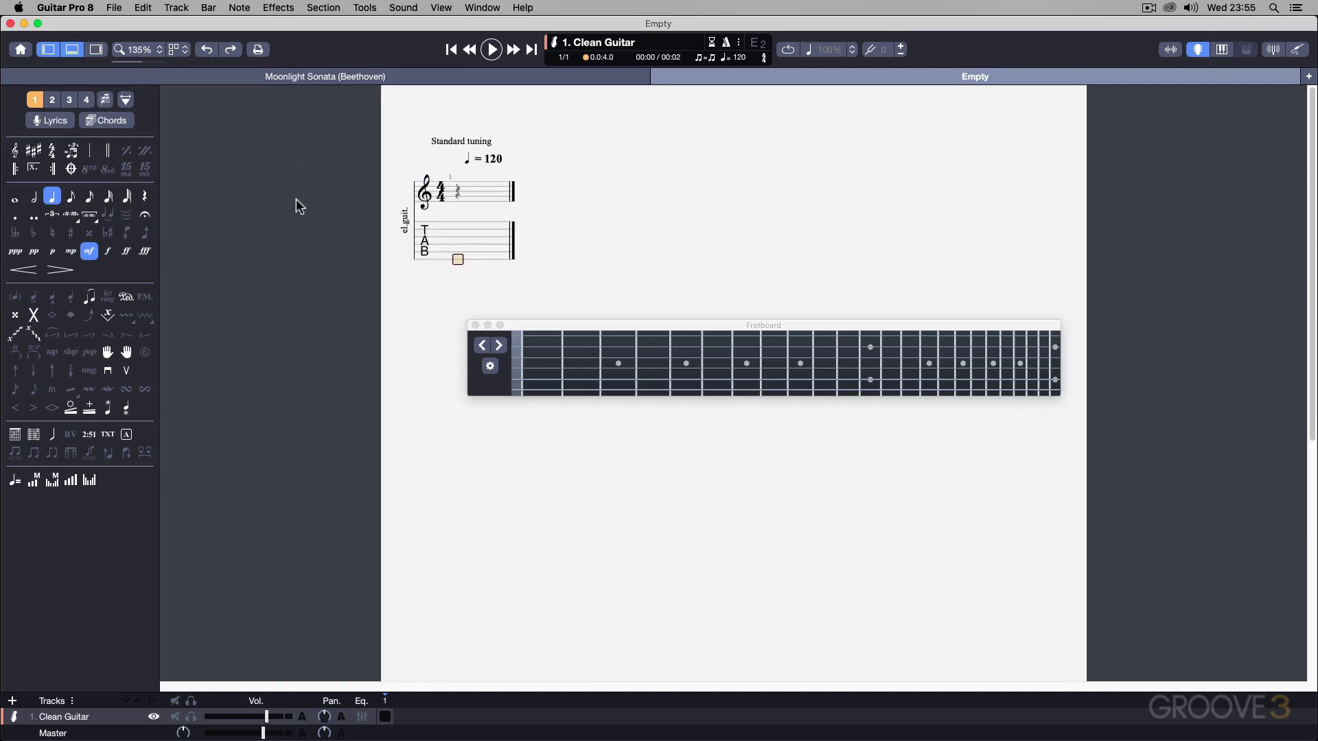
double_click(489, 161)
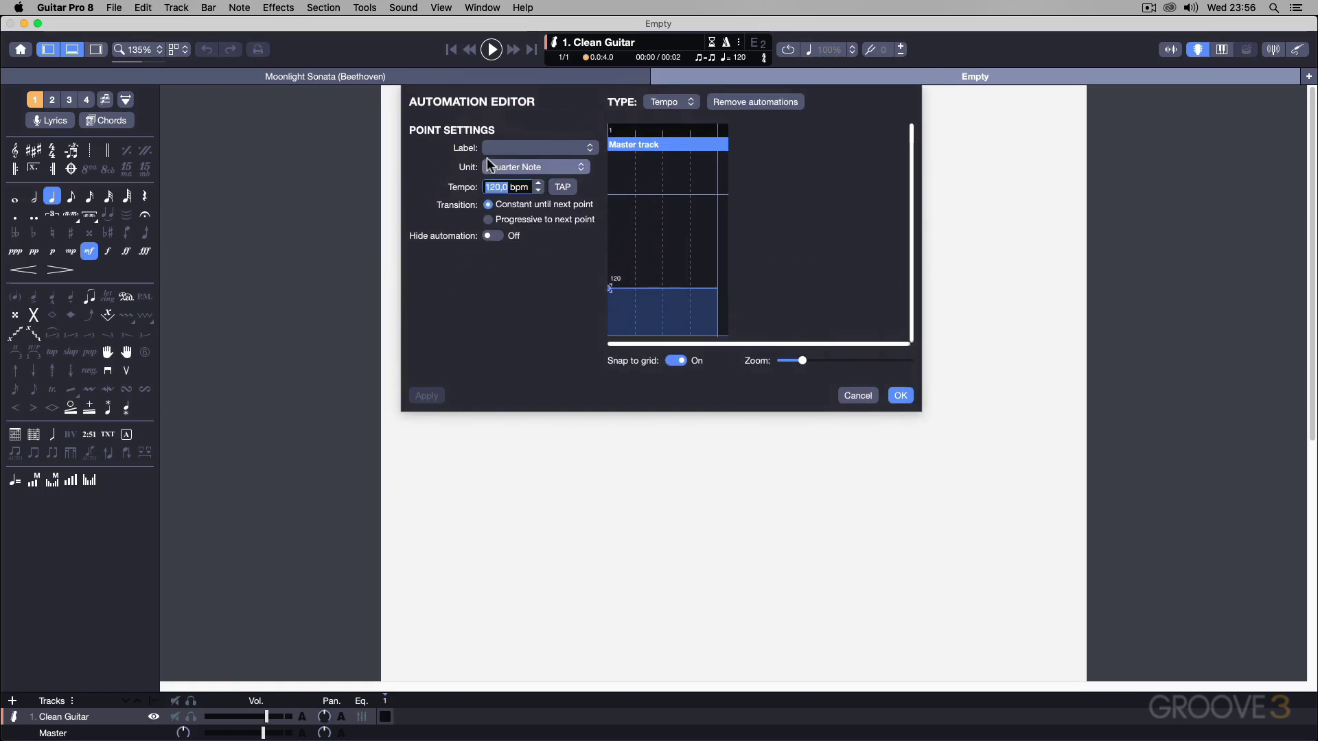
text(80)
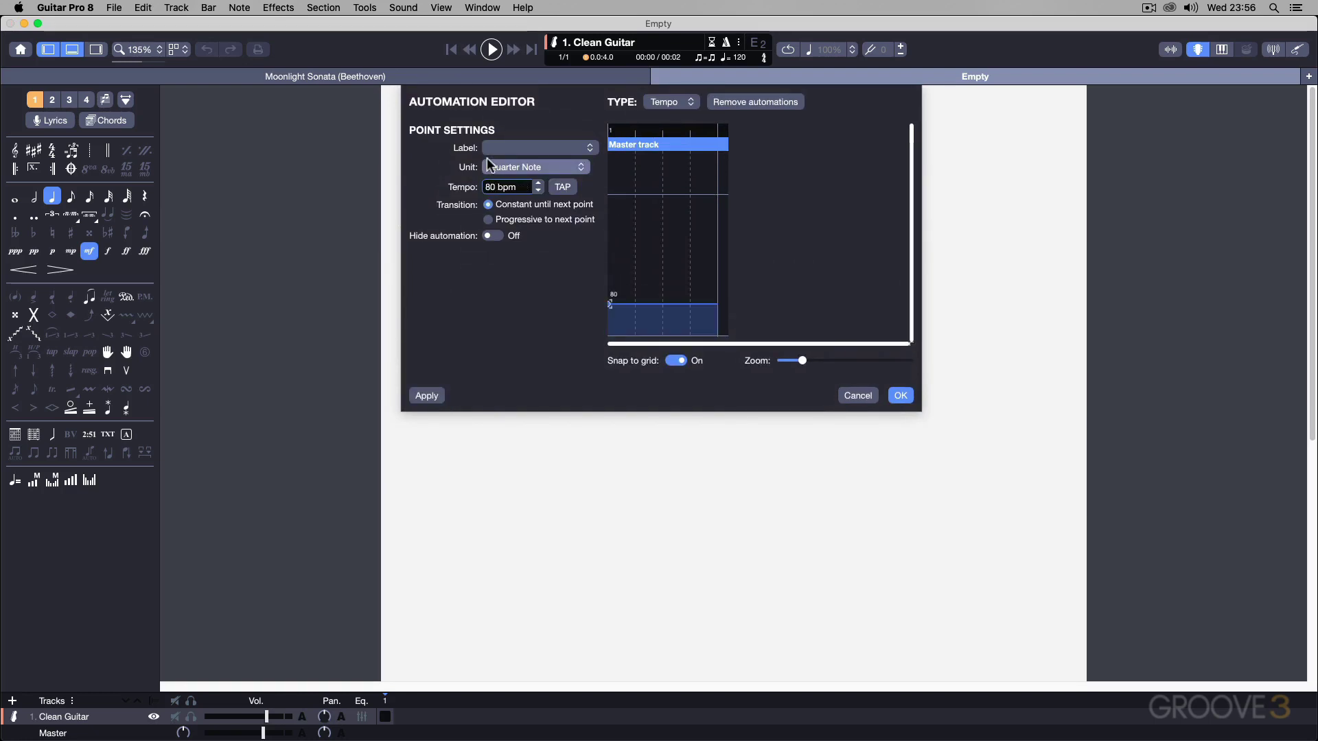
click(901, 396)
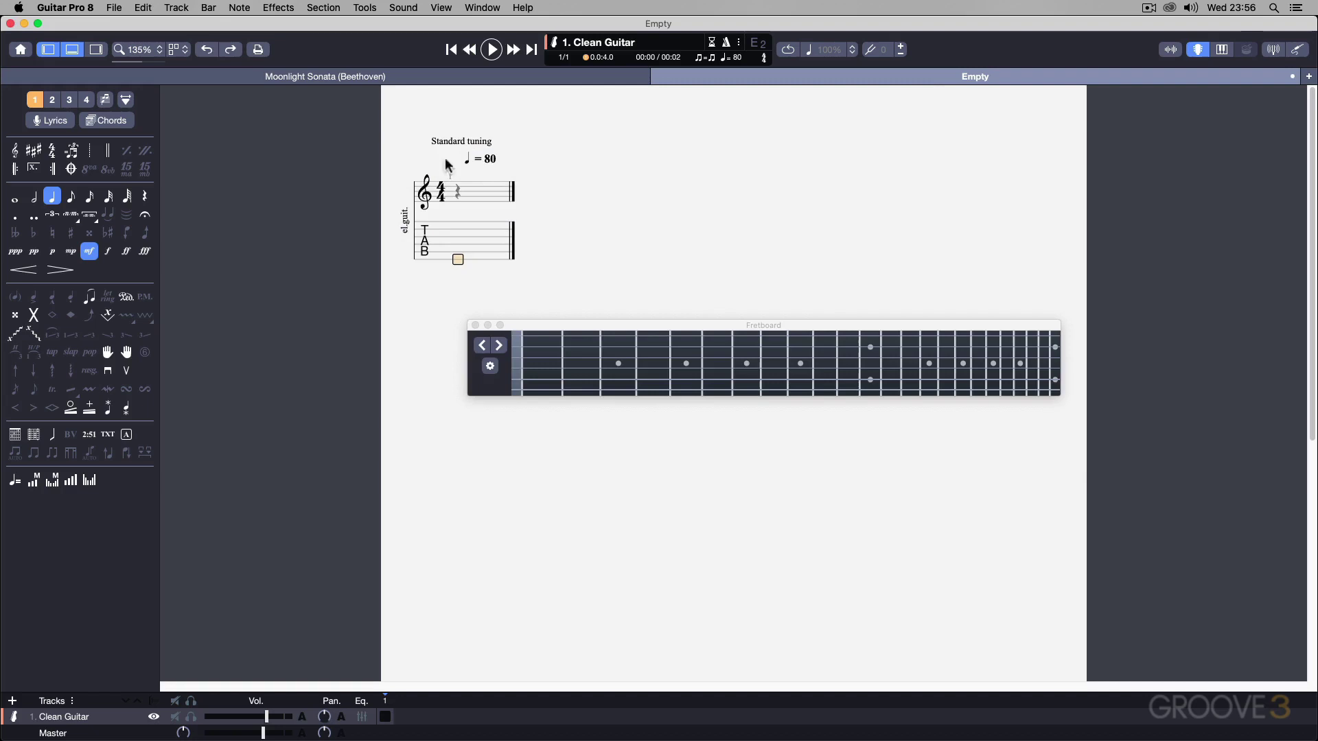
double_click(494, 162)
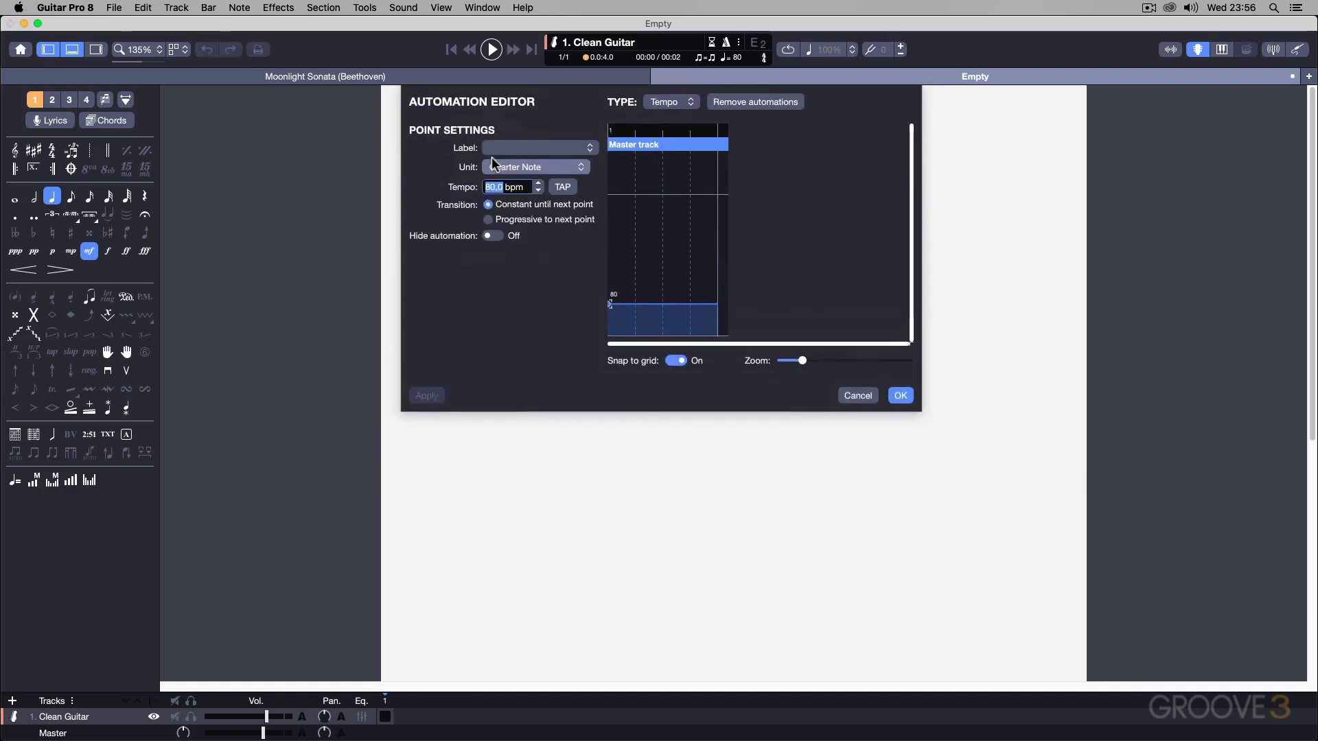
text(120)
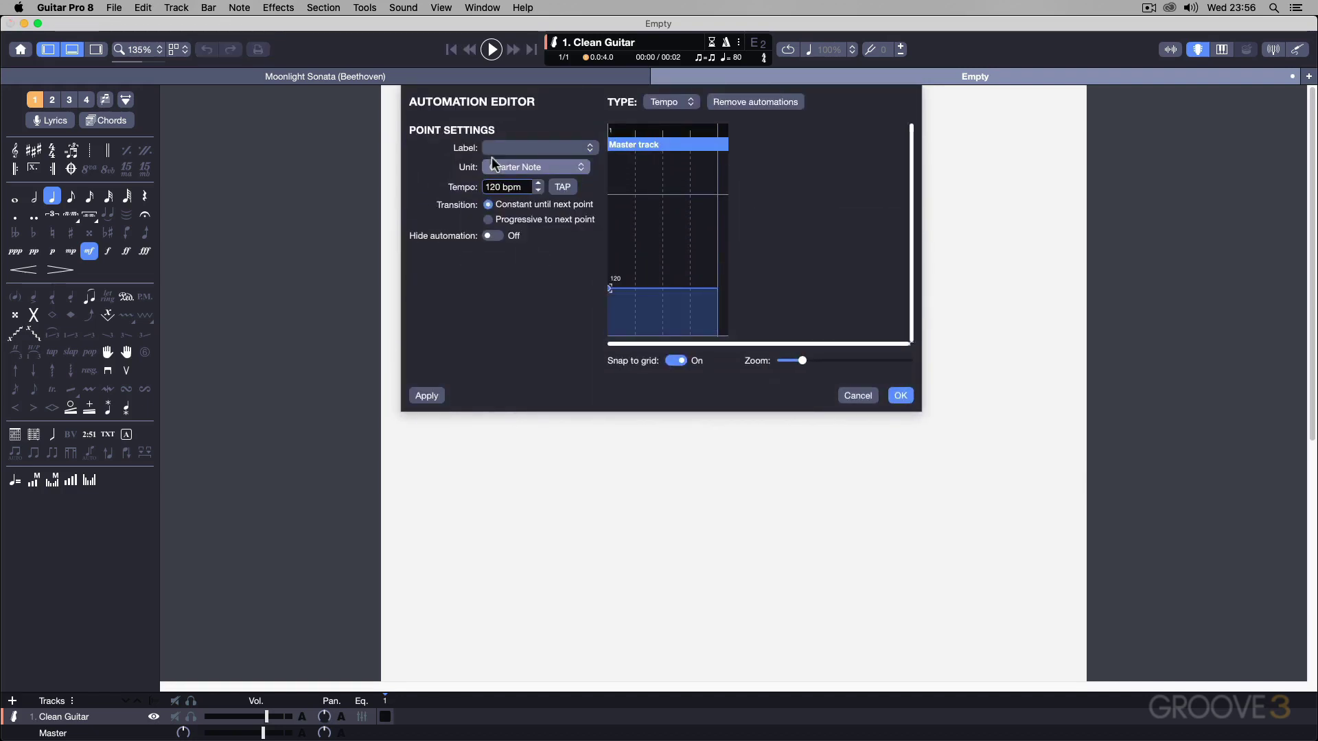
click(904, 398)
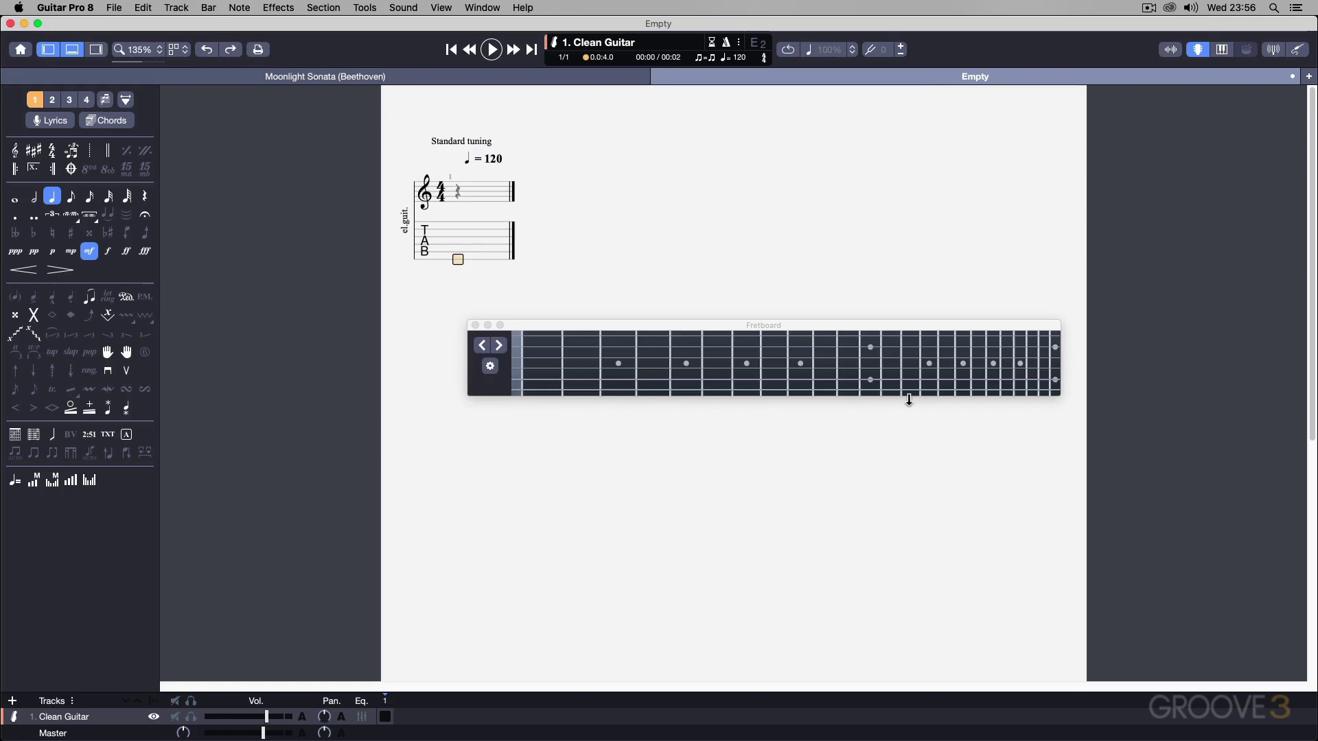
- Close the fretboard, then enter open low E on beat 1 and fret 2 on the A string on beat 2
click(475, 325)
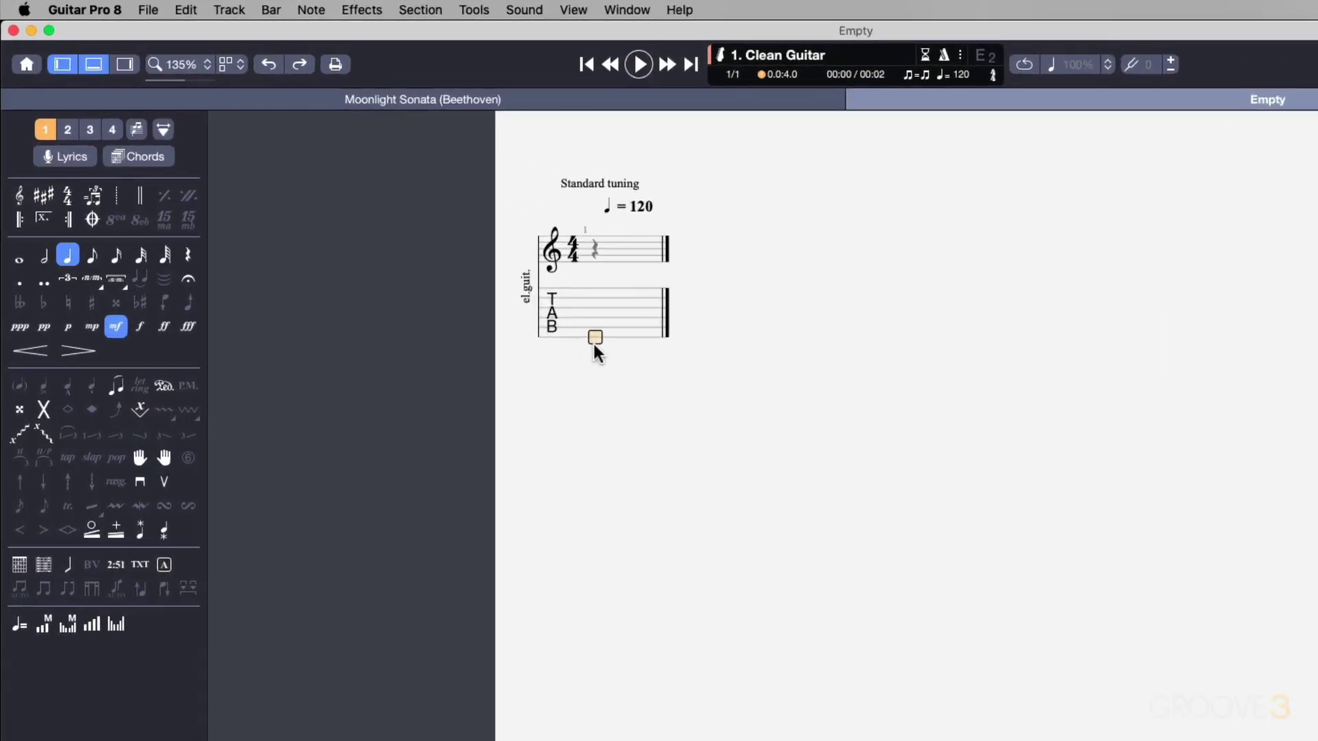
text(0)
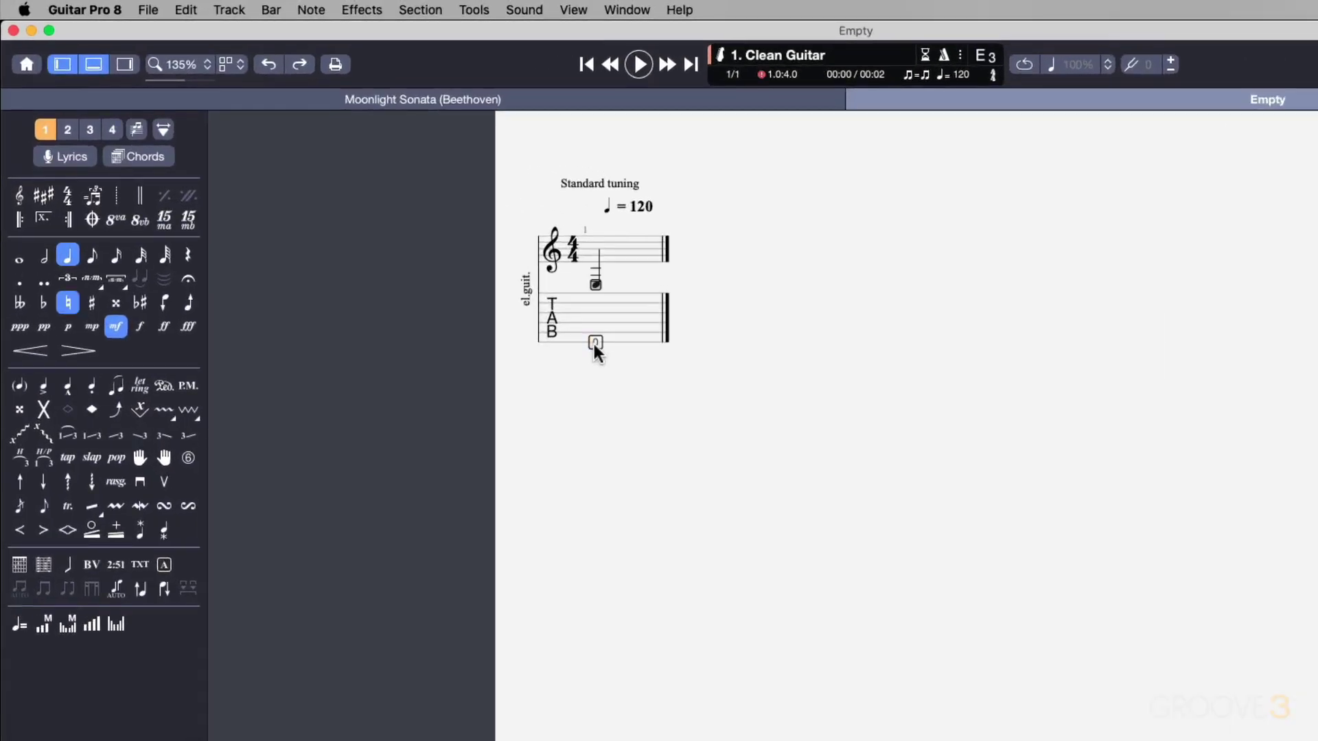
key(Right)
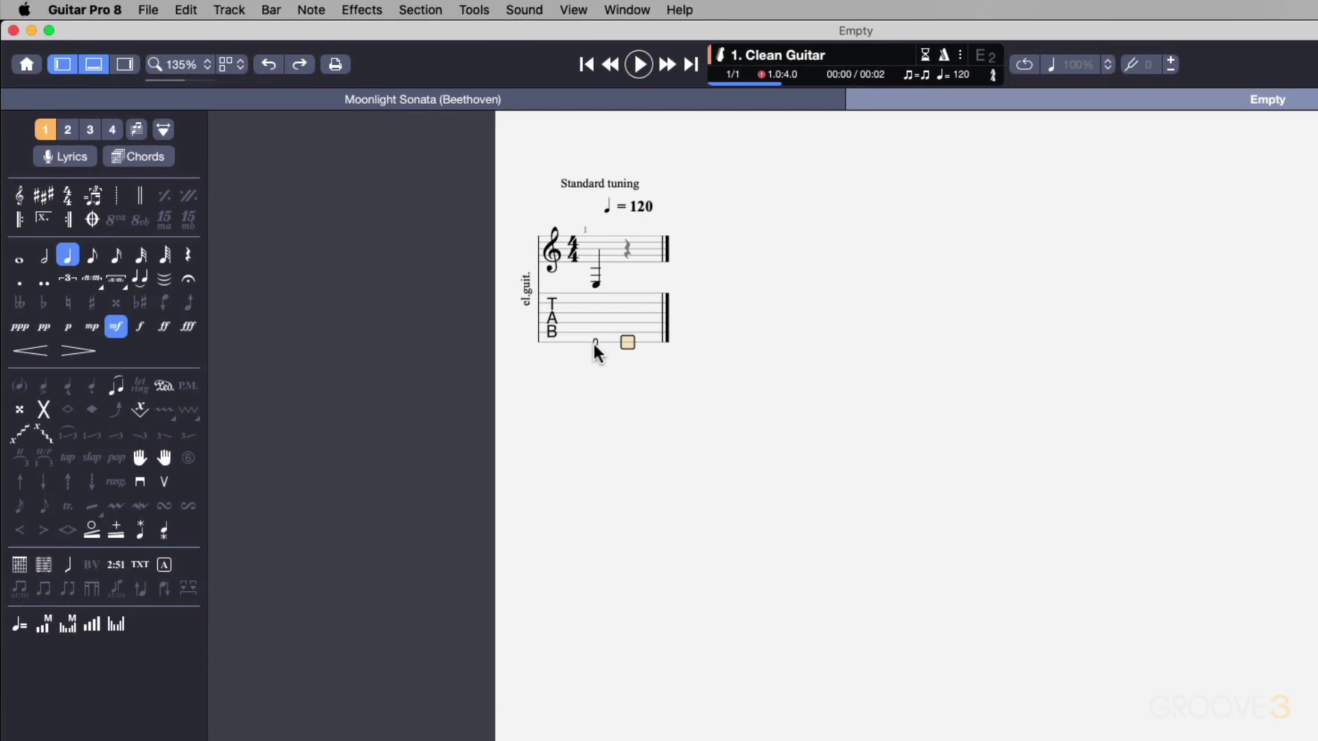
key(Left)
key(Right)
key(Up)
text(2)
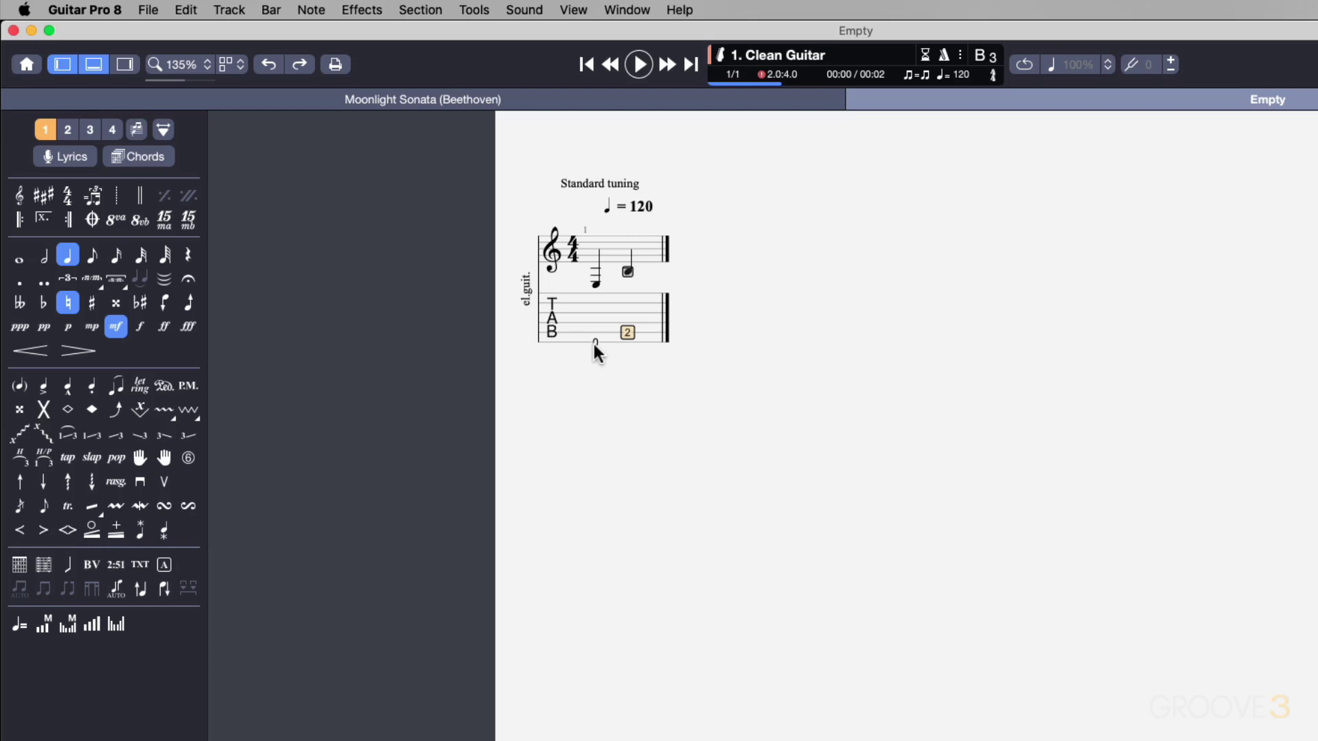
- Enter fret 2 on the D string, fret 1 on G, then open B starting bar 2
key(Right)
key(Up)
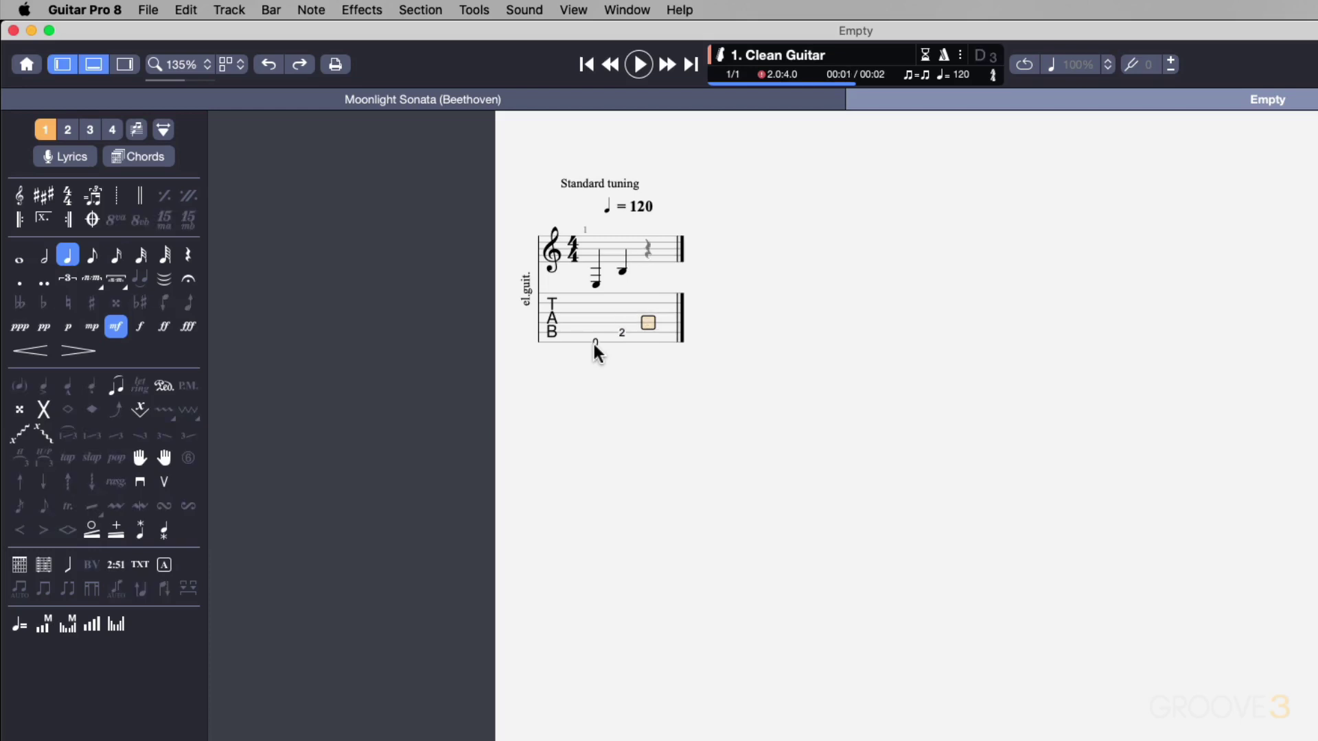
text(2)
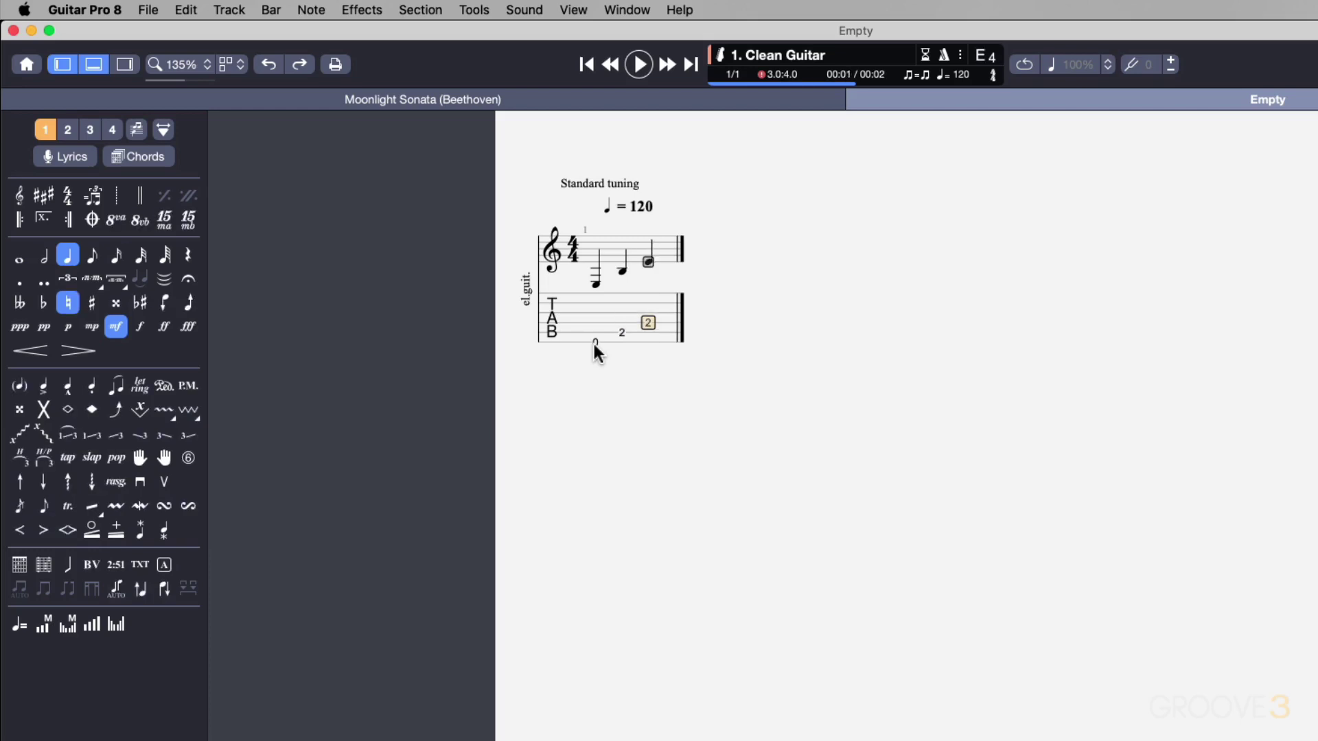
key(Up)
key(Right)
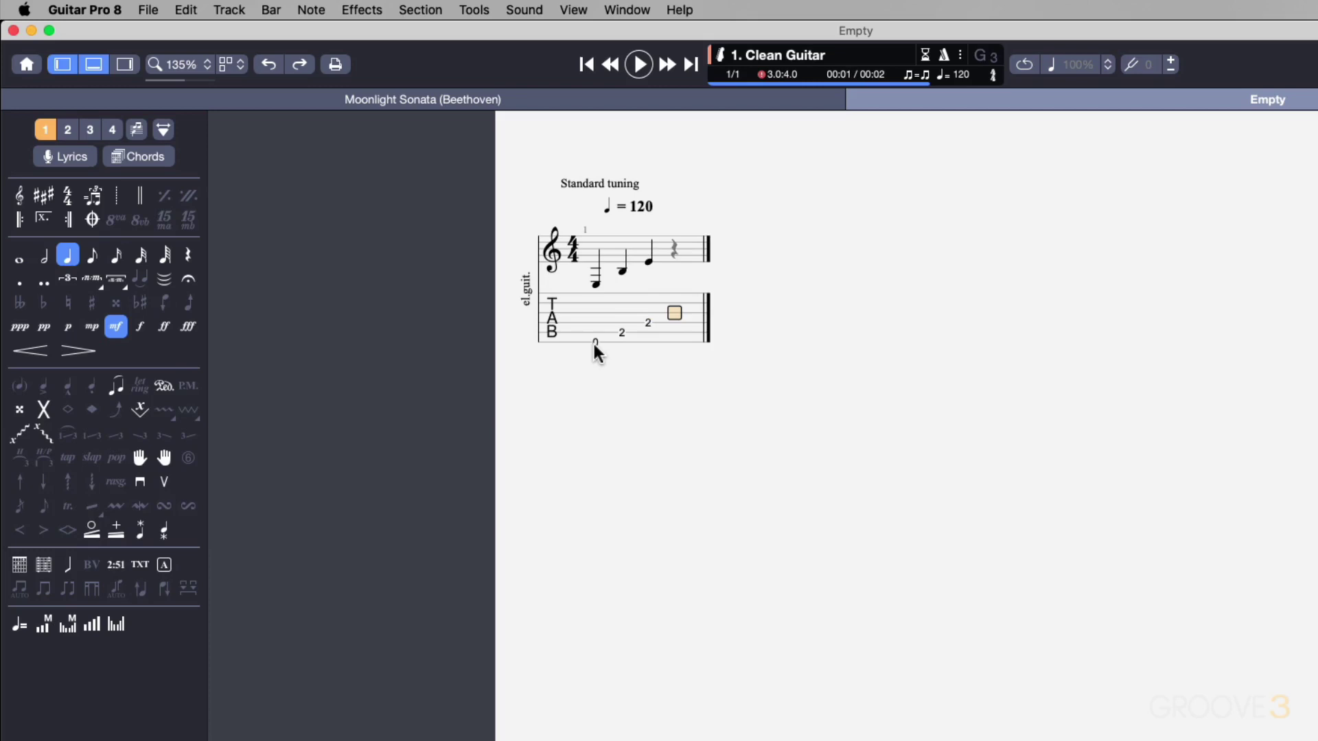
text(1)
key(Up)
key(Right)
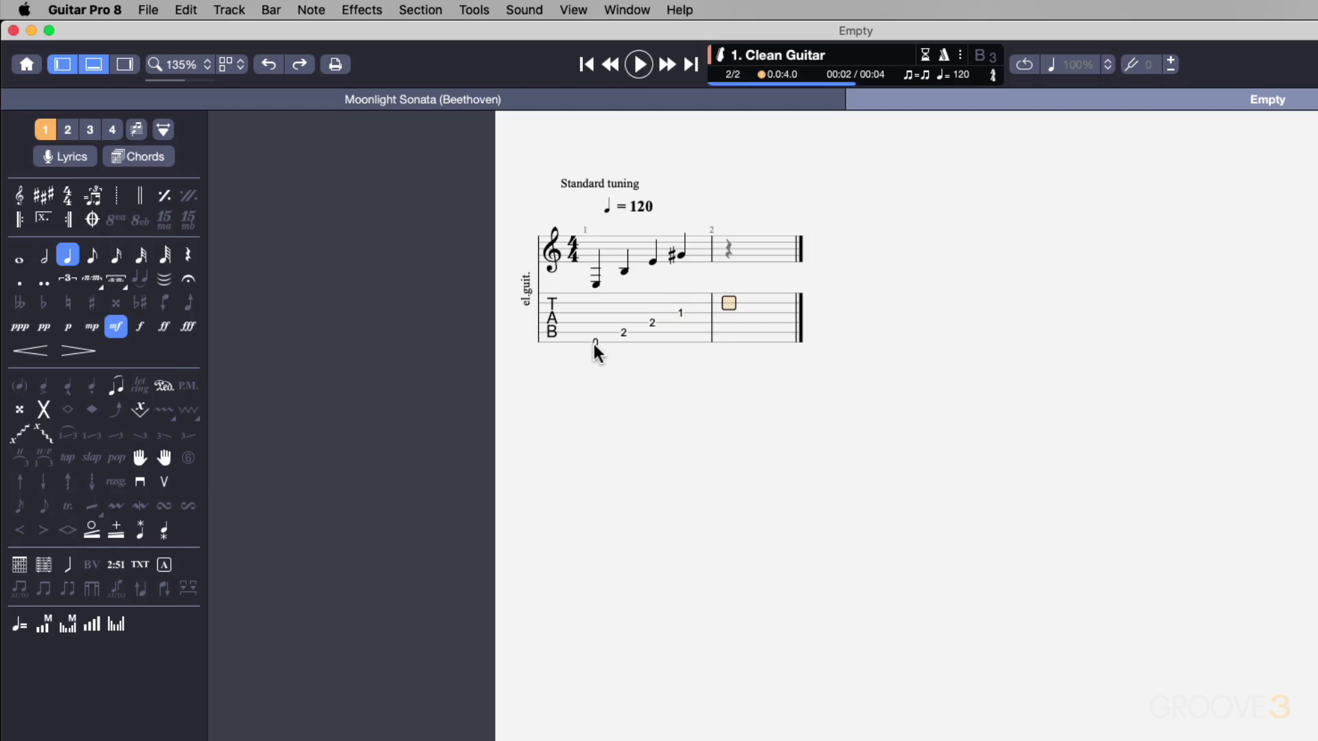
text(0)
key(Up)
key(Right)
- Enter open high E on bar 2 beat 2, re-enter 0 on low E at bar 1 beat 1, and play the riff back
text(0)
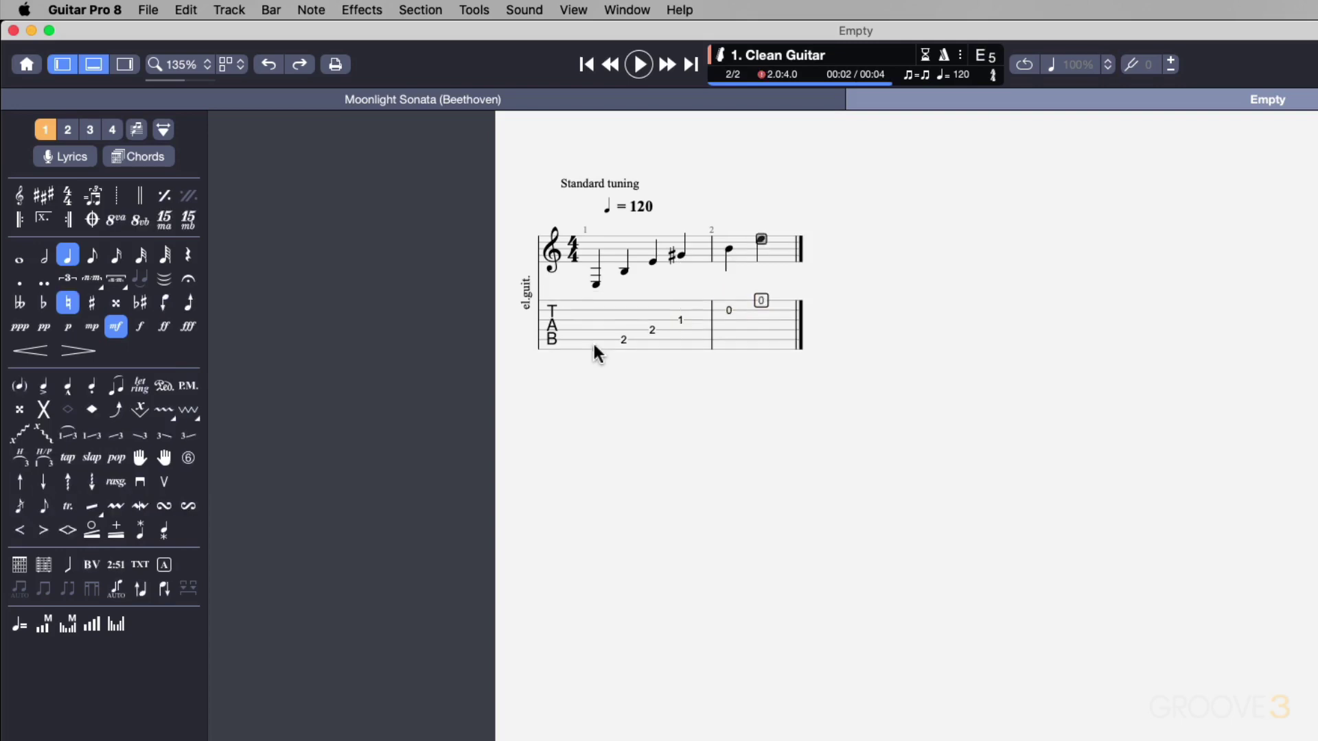
key(Left)
key(Left)
key(Left)
key(Left)
key(Left)
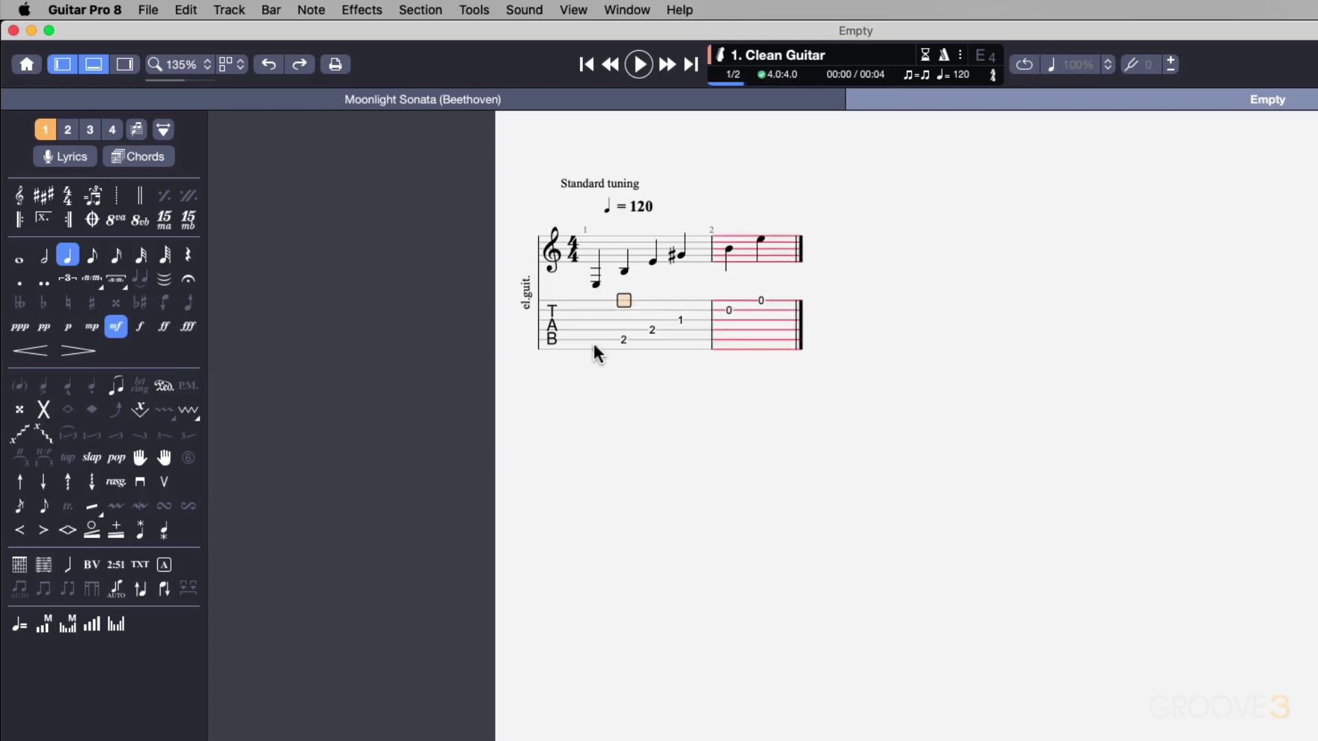
key(Down)
click(594, 345)
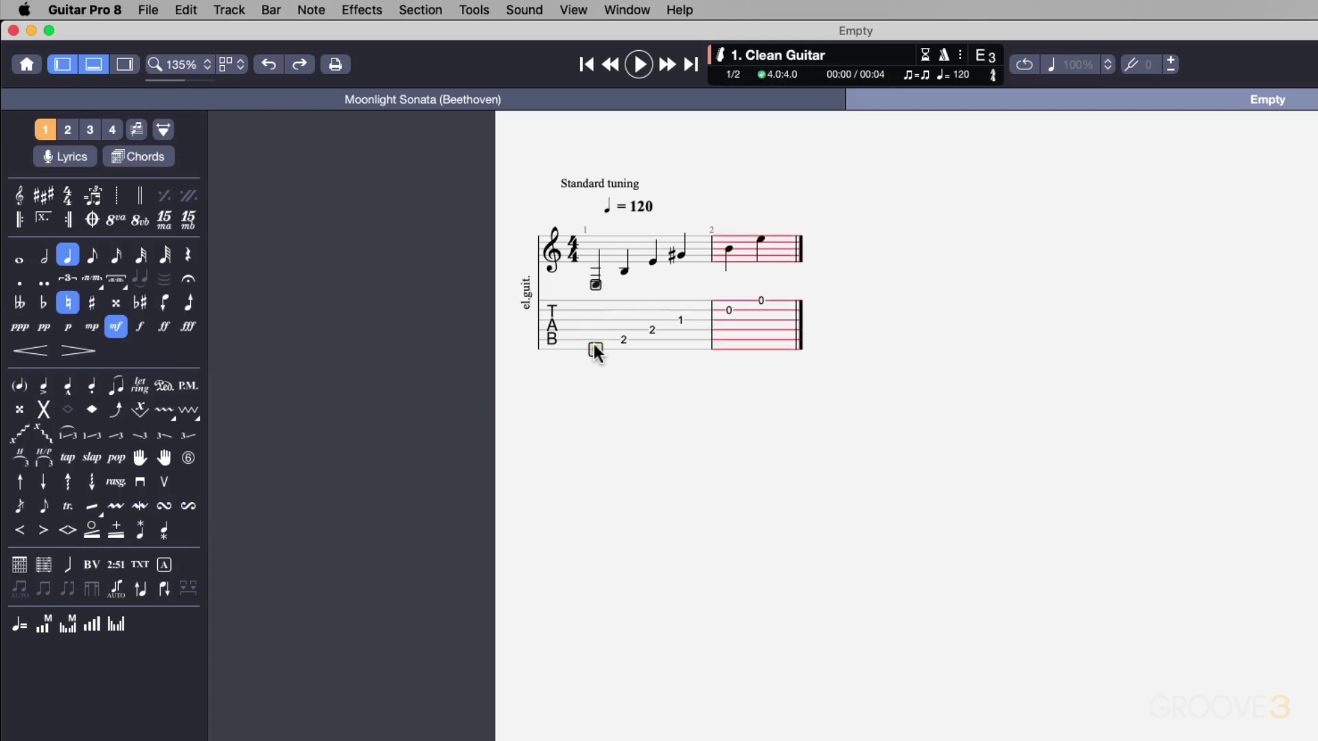
text(0)
key(space)
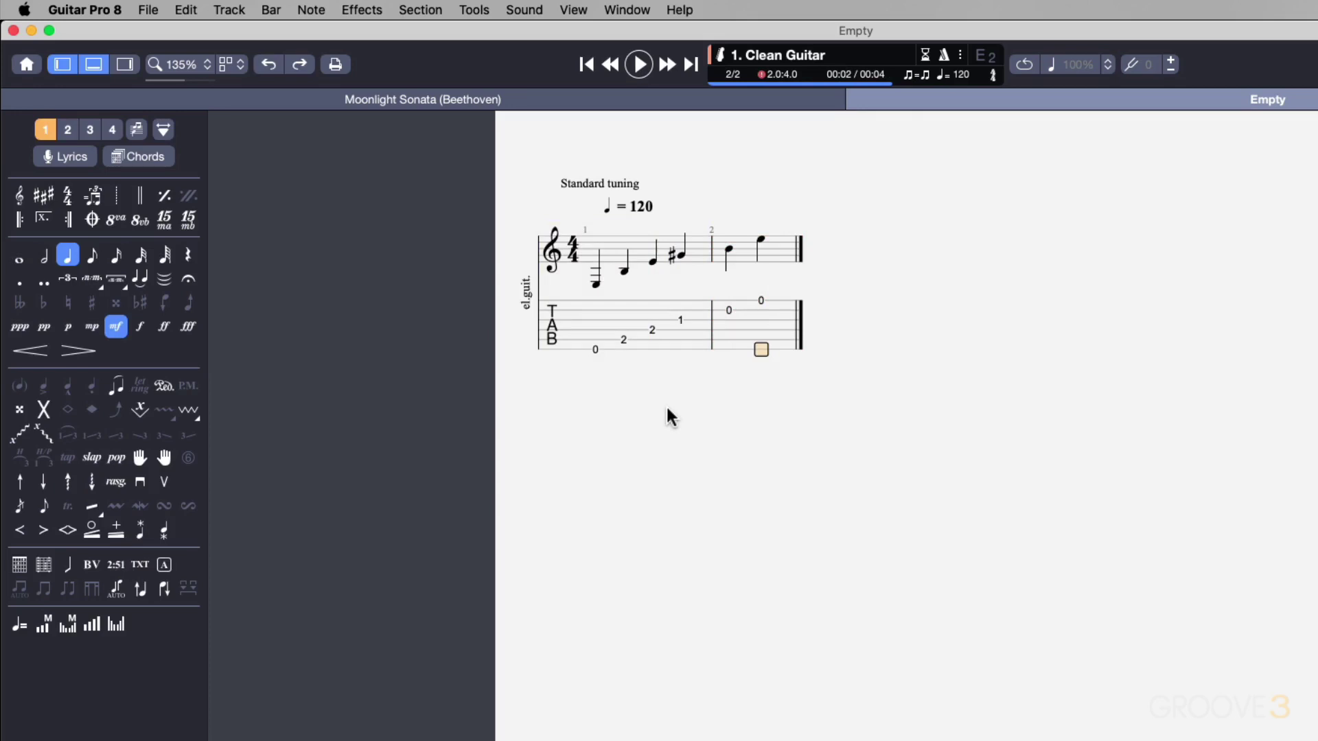
- Step through the notes of bars 1 and 2 and create an empty third beat in bar 2
key(Left)
key(Left)
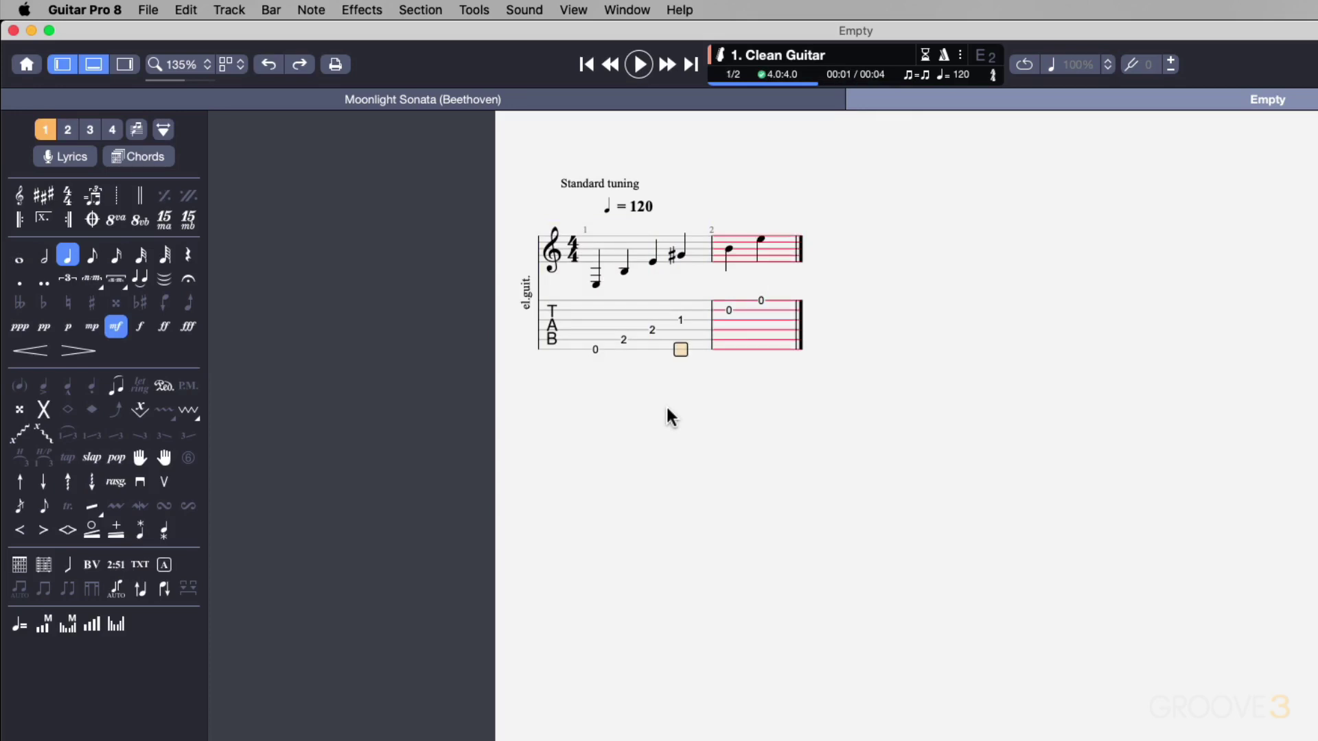
key(Left)
key(Left)
key(Left)
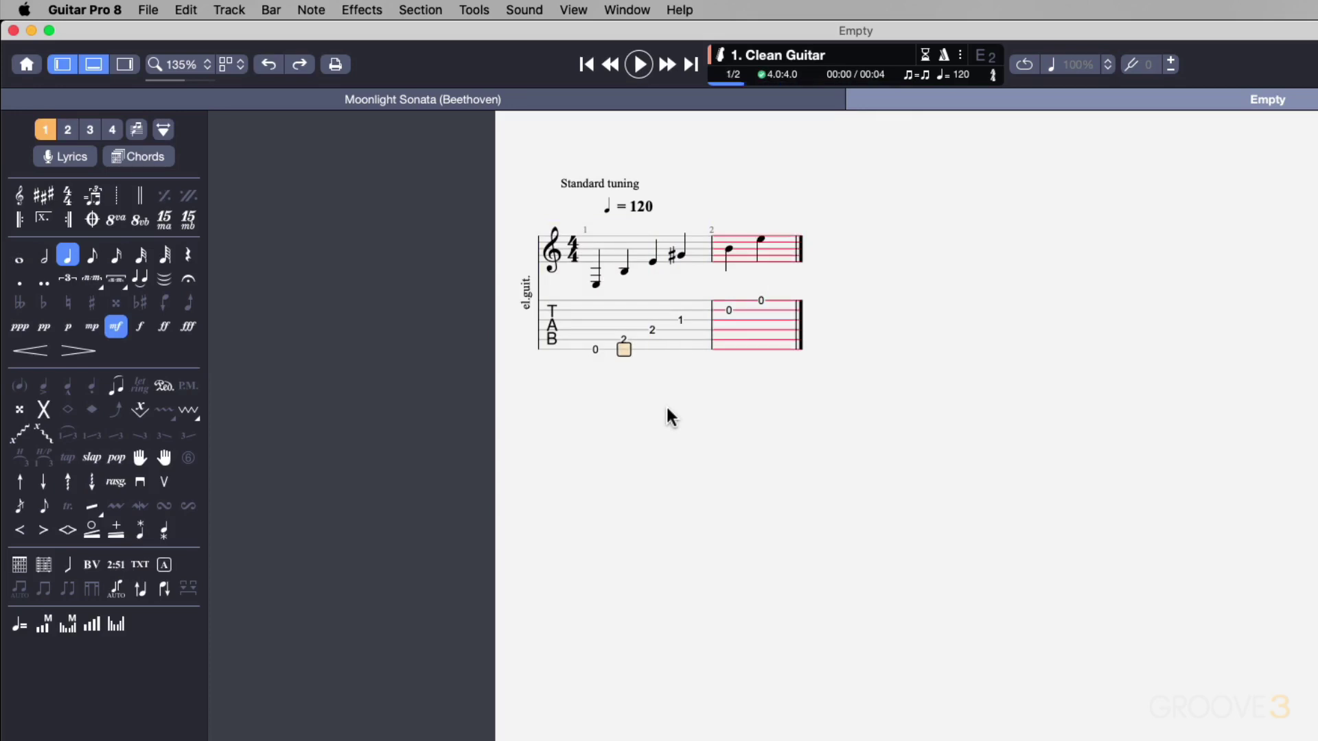
key(Right)
key(Right)
key(Right)
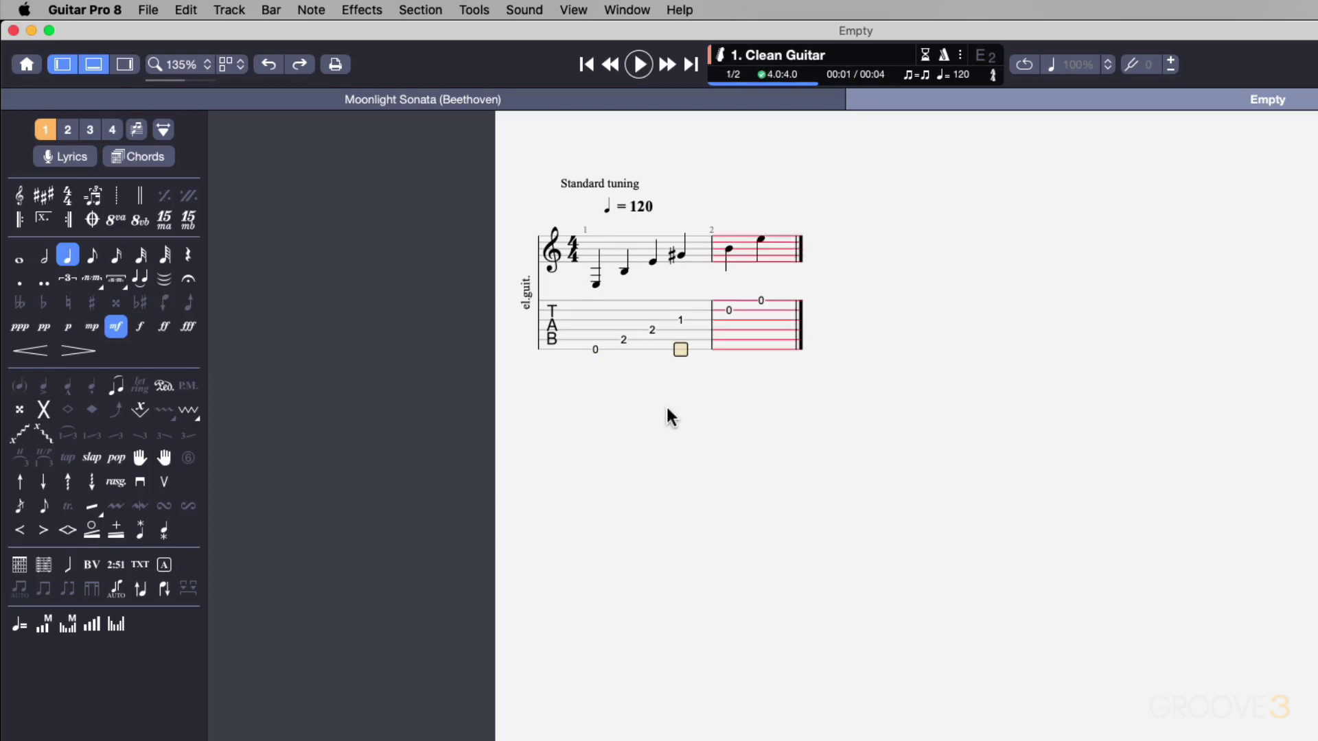
key(Right)
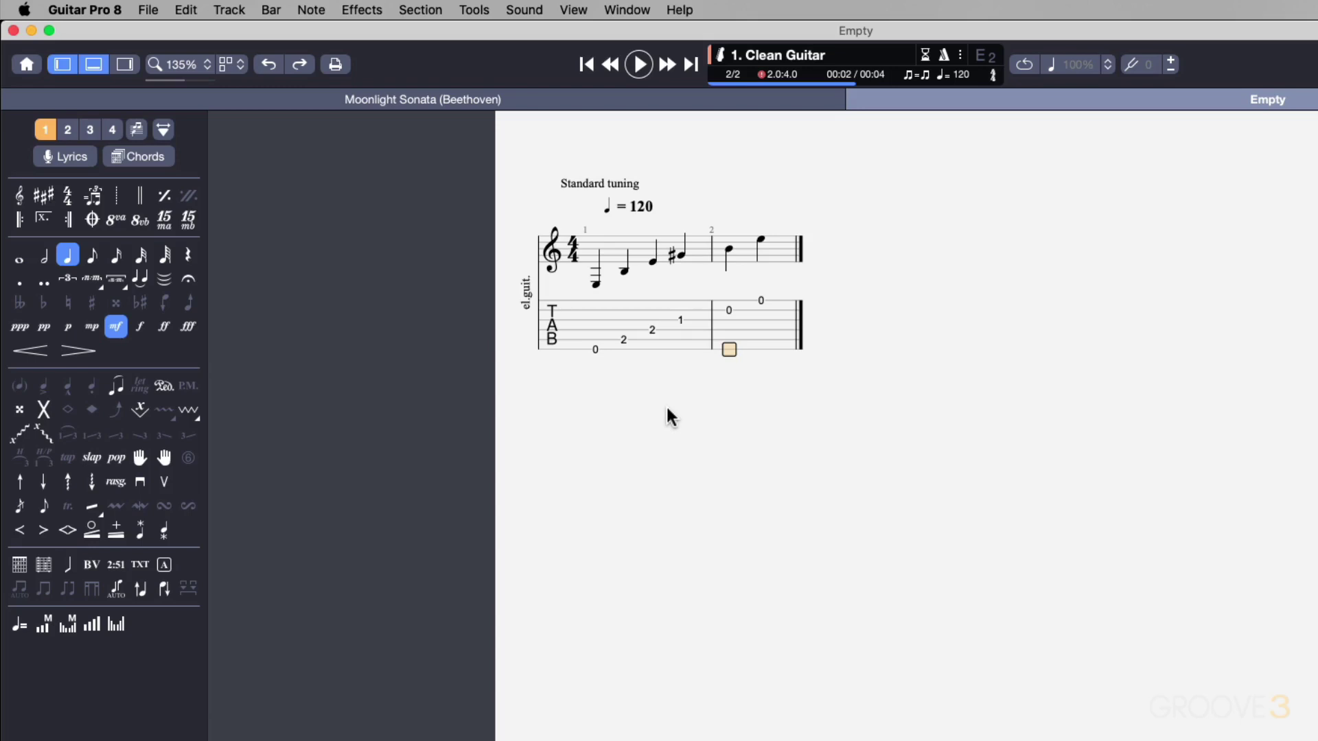
key(Left)
key(Left)
key(Left)
key(Left)
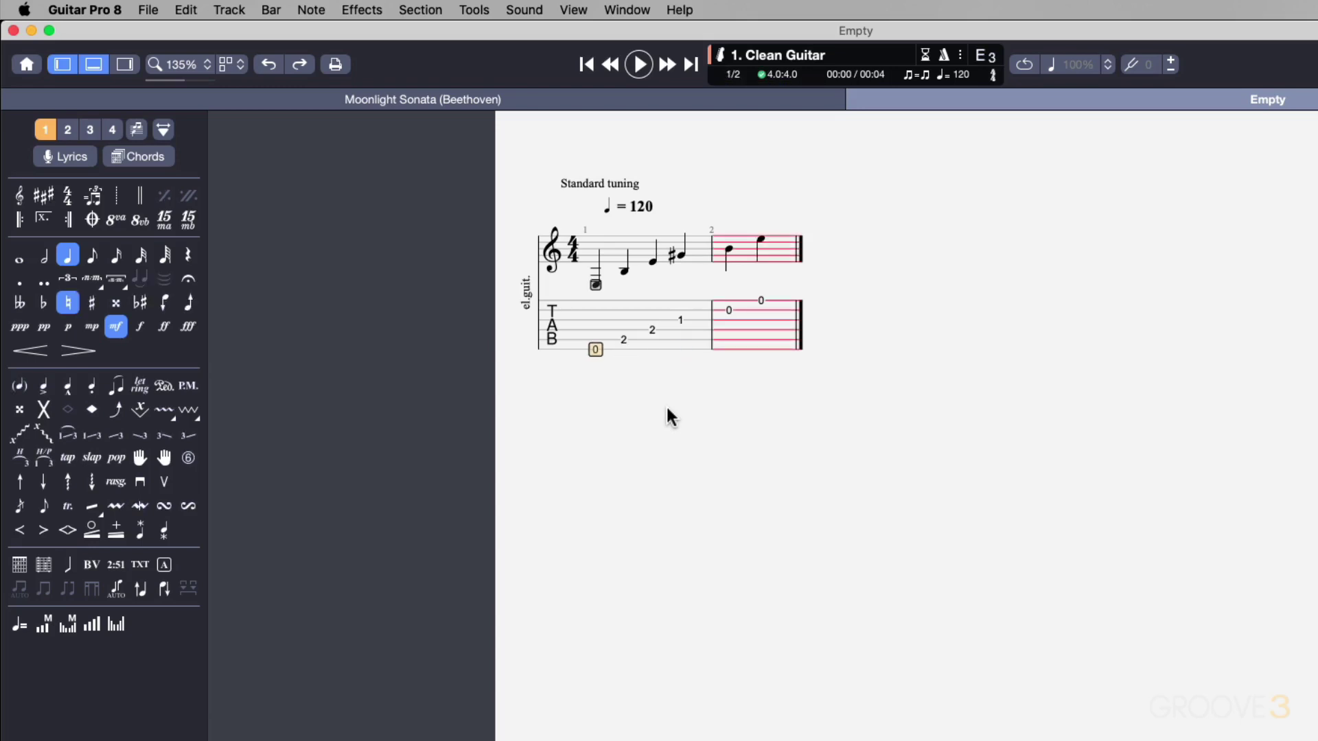
key(Right)
key(Right)
key(Right)
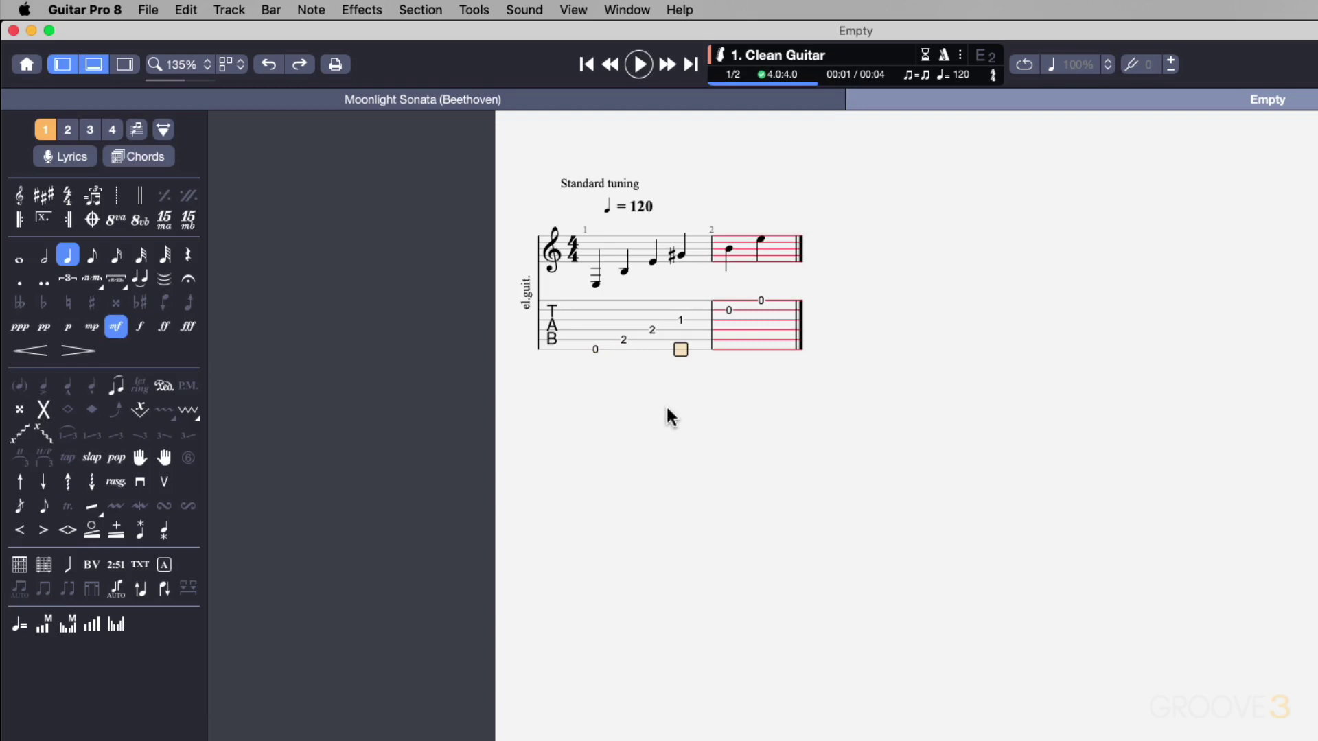
key(Right)
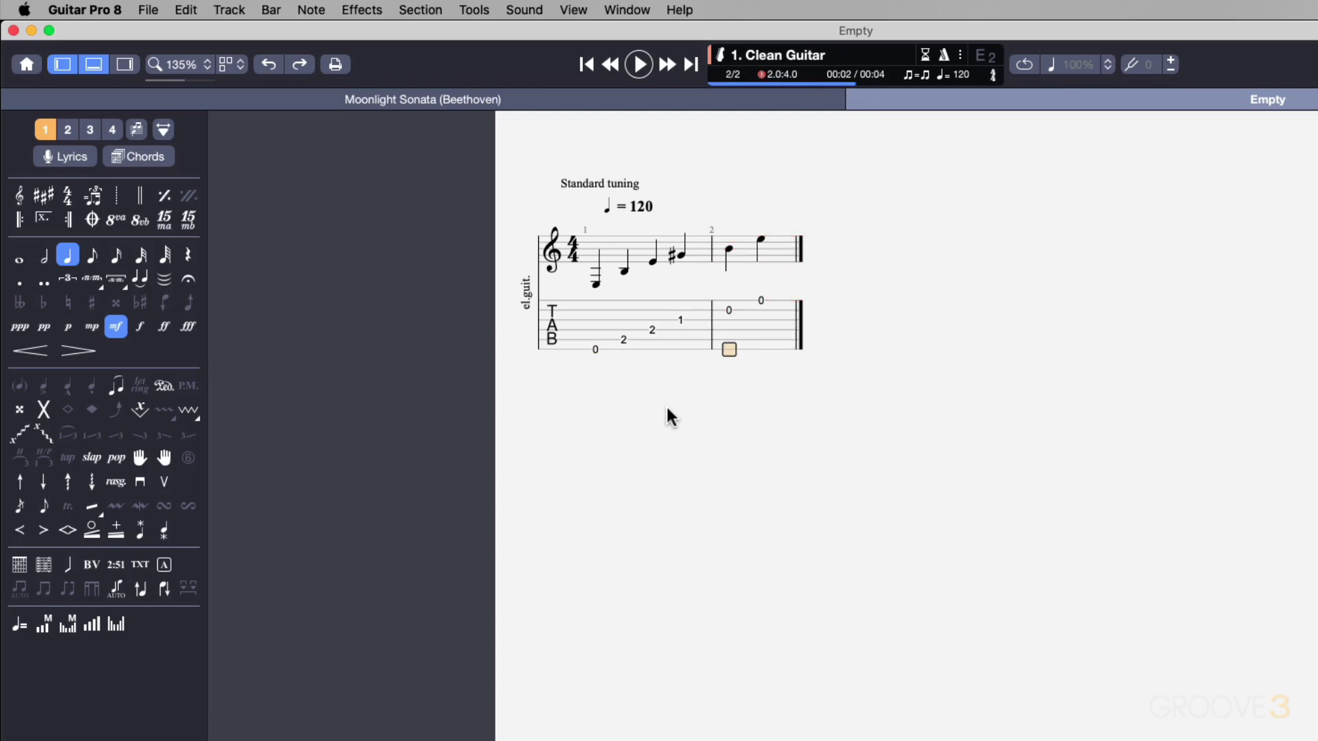
key(Right)
key(Right)
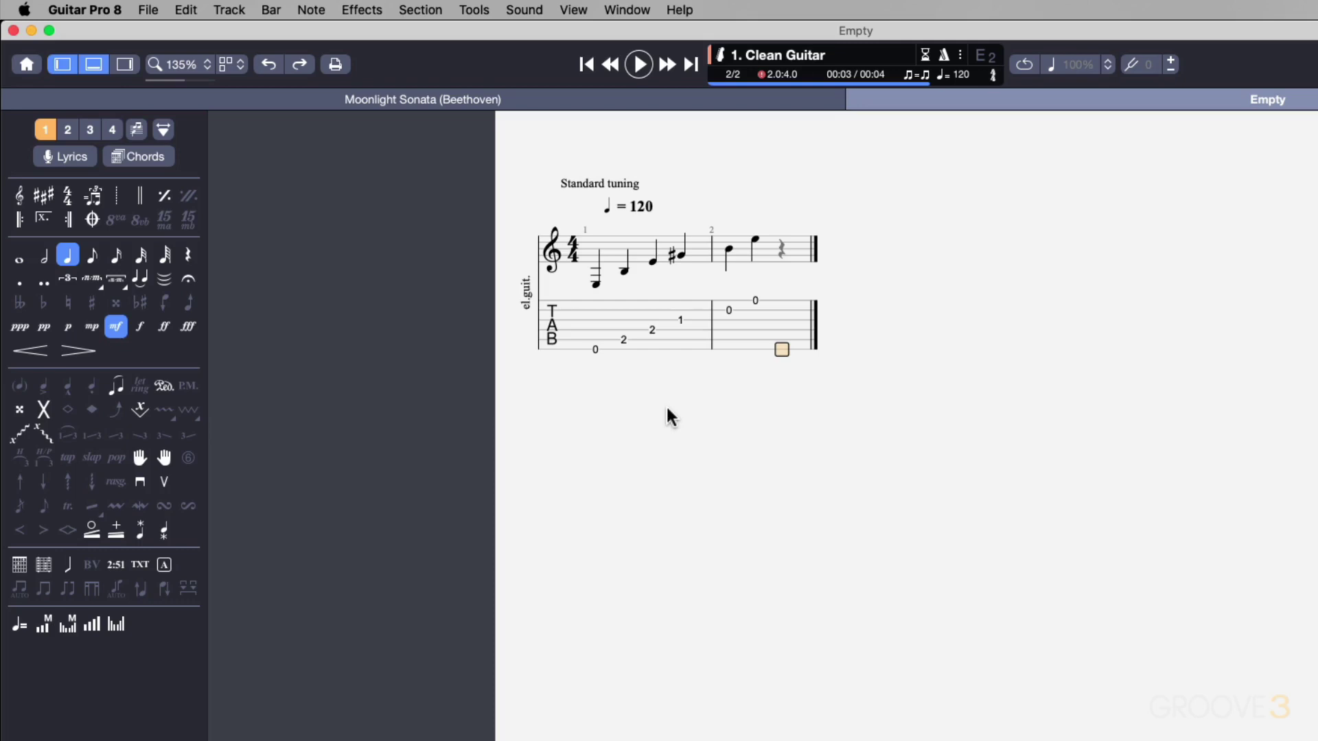
- Enter the open E chord 0-2-2-1-0-0 from low to high string on bar 2's third beat
key(Left)
key(Left)
key(Left)
key(Left)
key(Left)
key(Left)
key(Right)
key(Right)
key(Right)
key(Right)
key(Right)
key(Right)
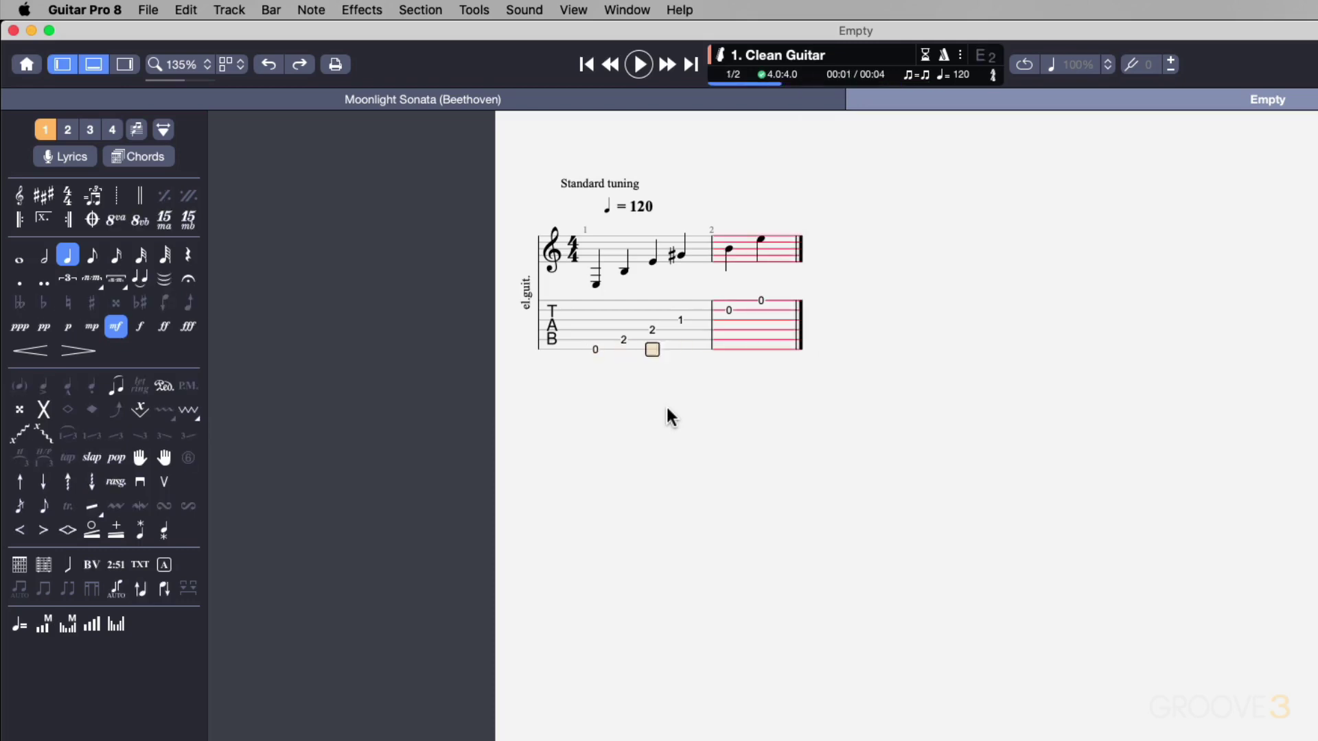
text(0)
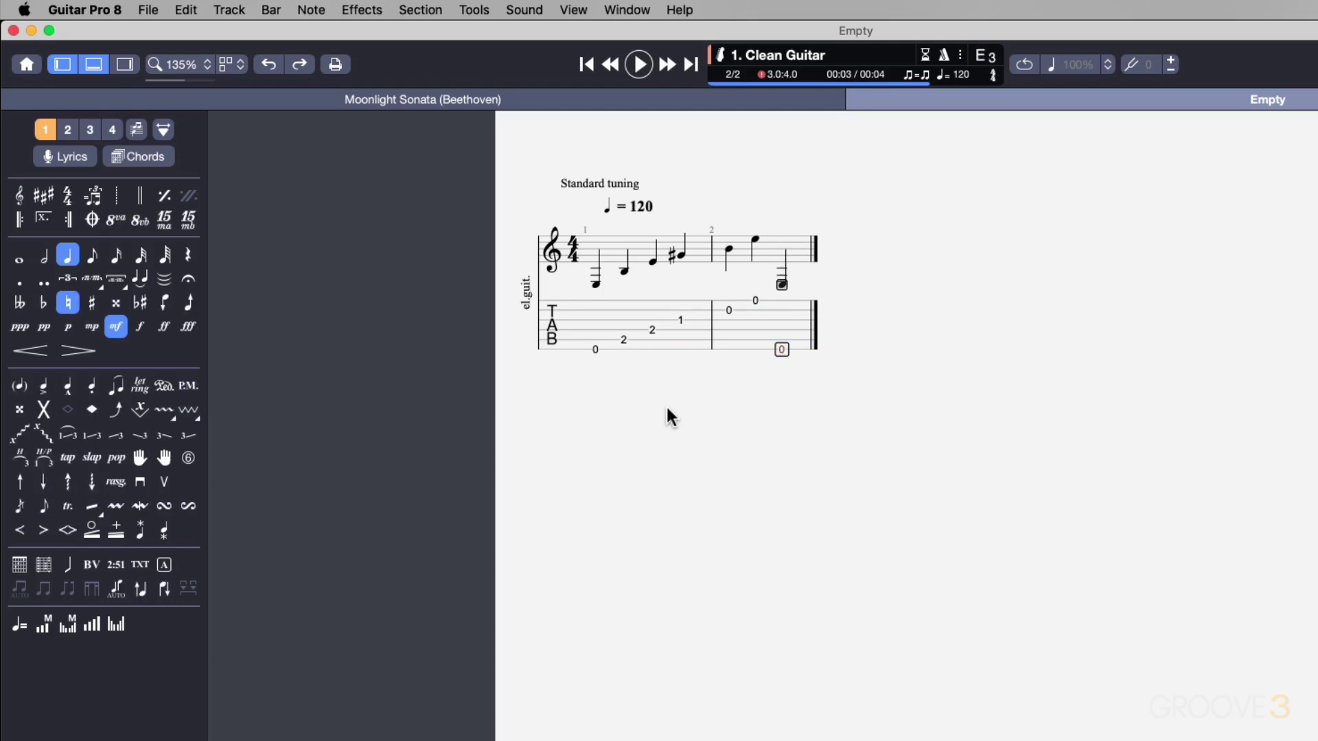
key(Up)
text(2)
key(Up)
text(2)
key(Up)
text(1)
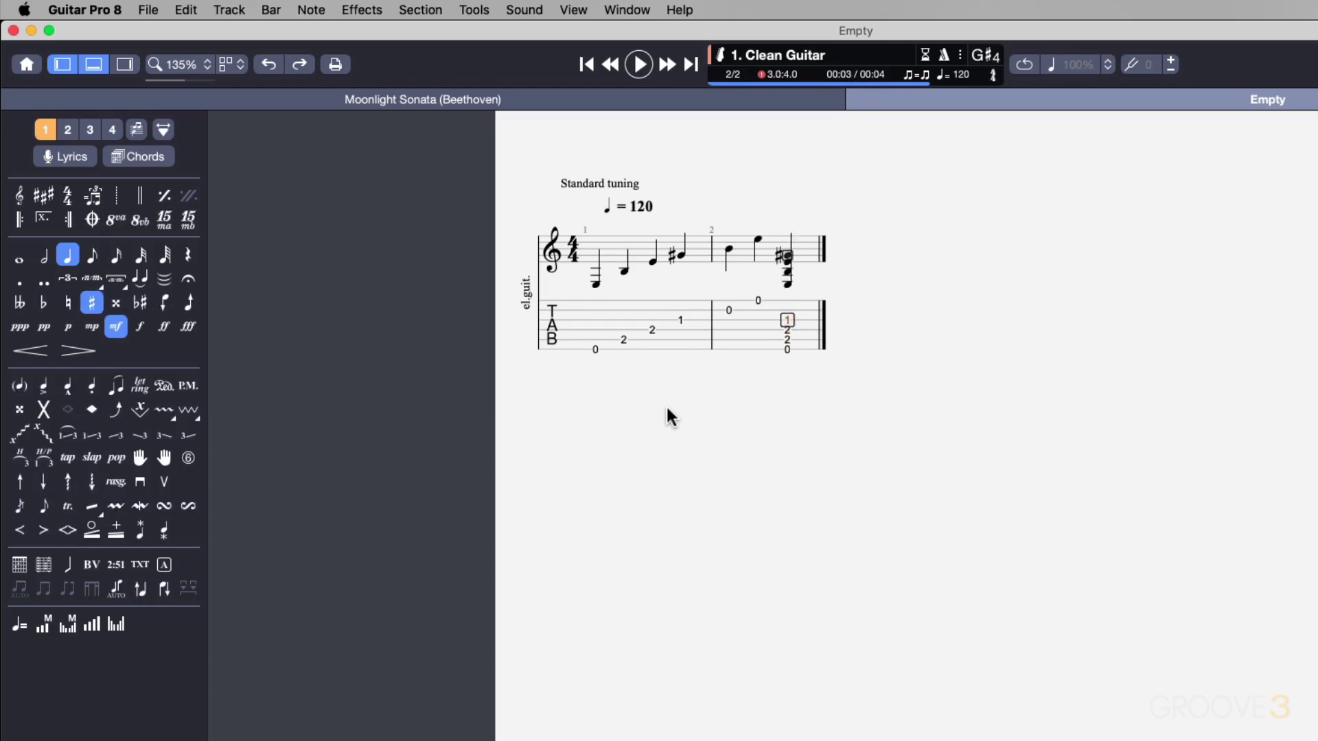
key(Up)
text(0)
key(Up)
text(0)
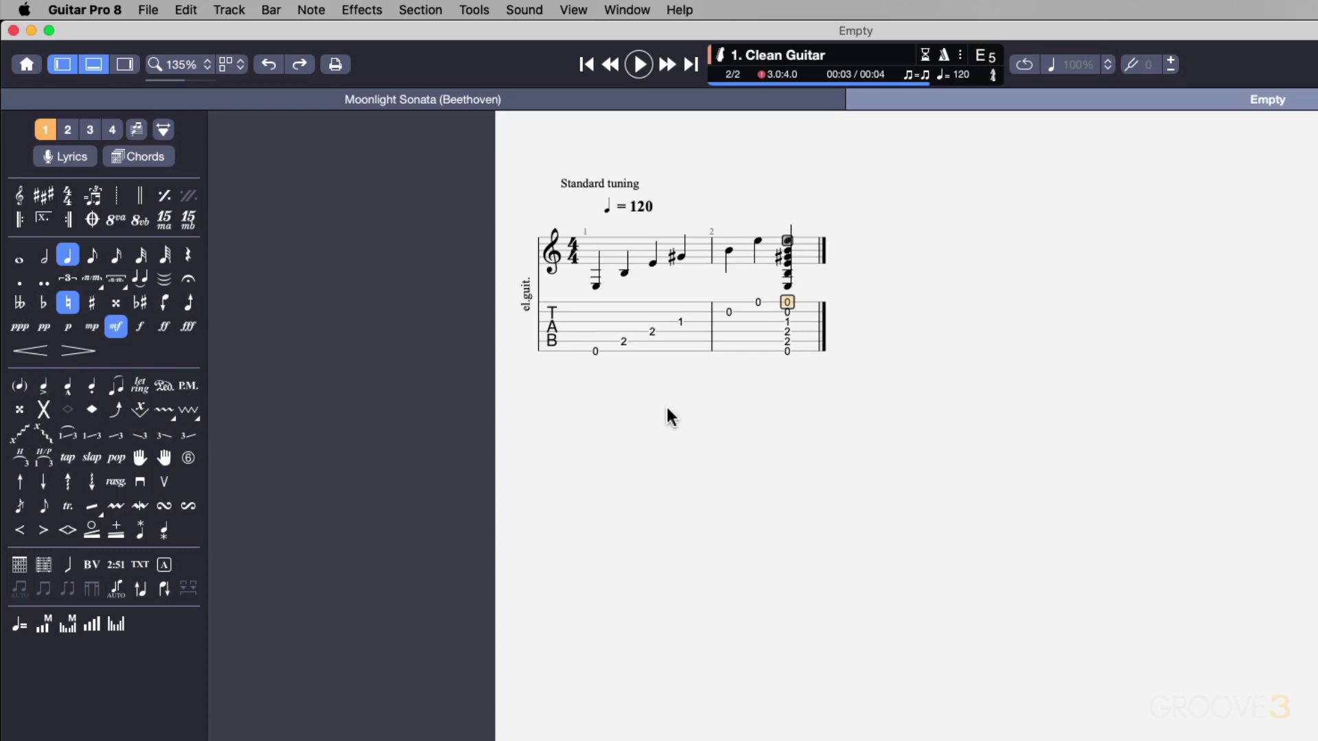
- Make the next beat a quarter rest and append an empty bar 3
key(Right)
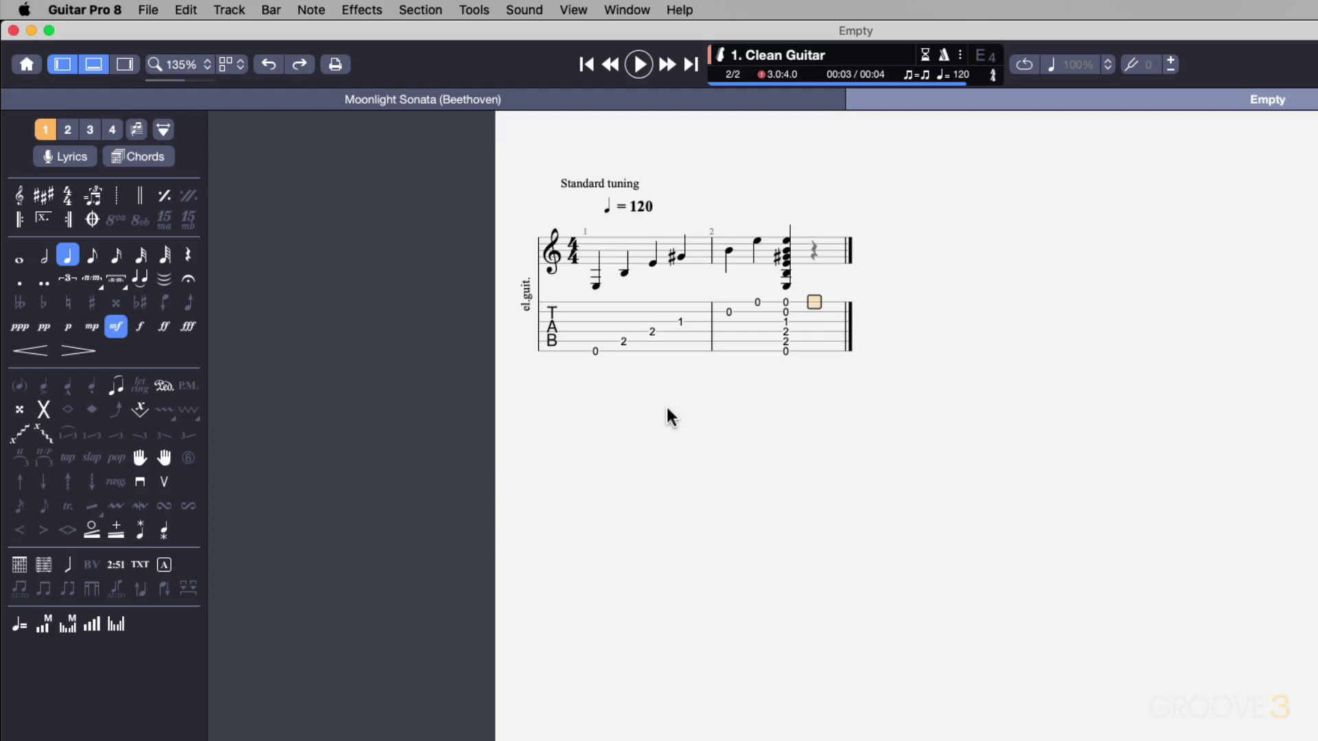
key(r)
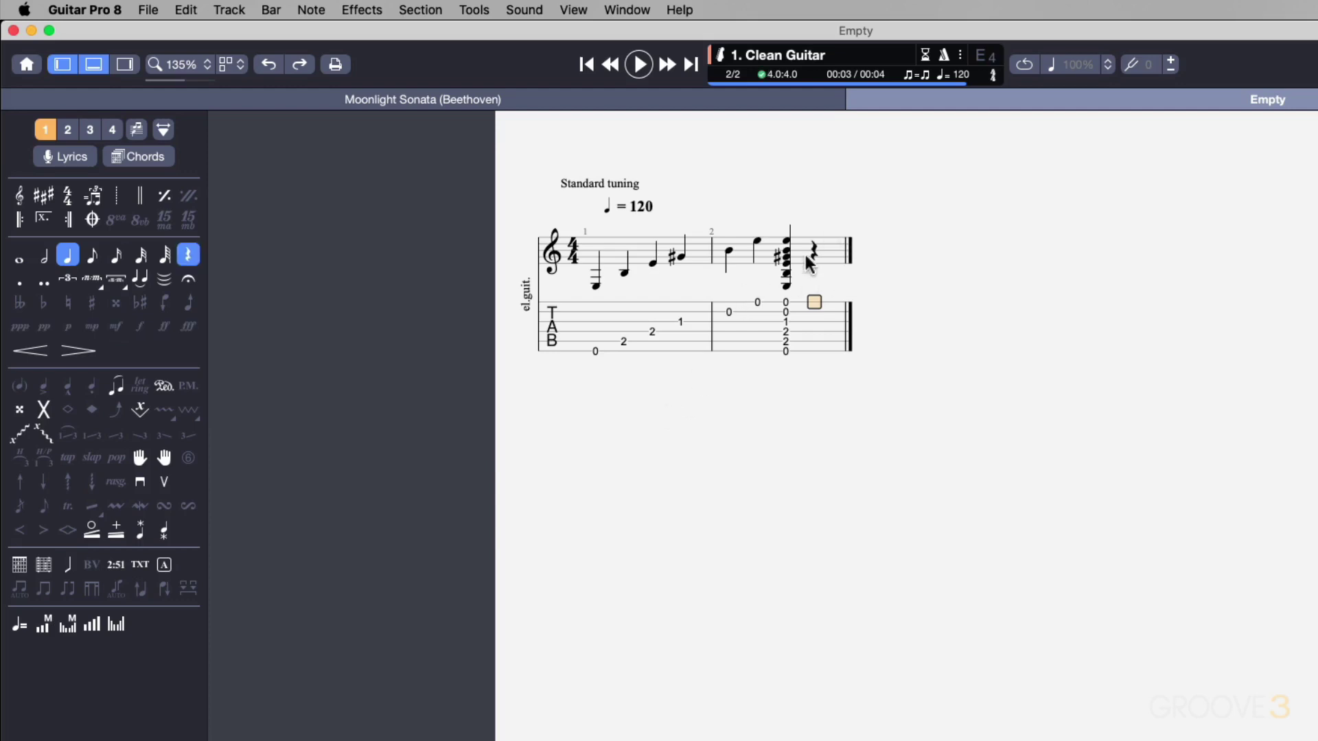
key(r)
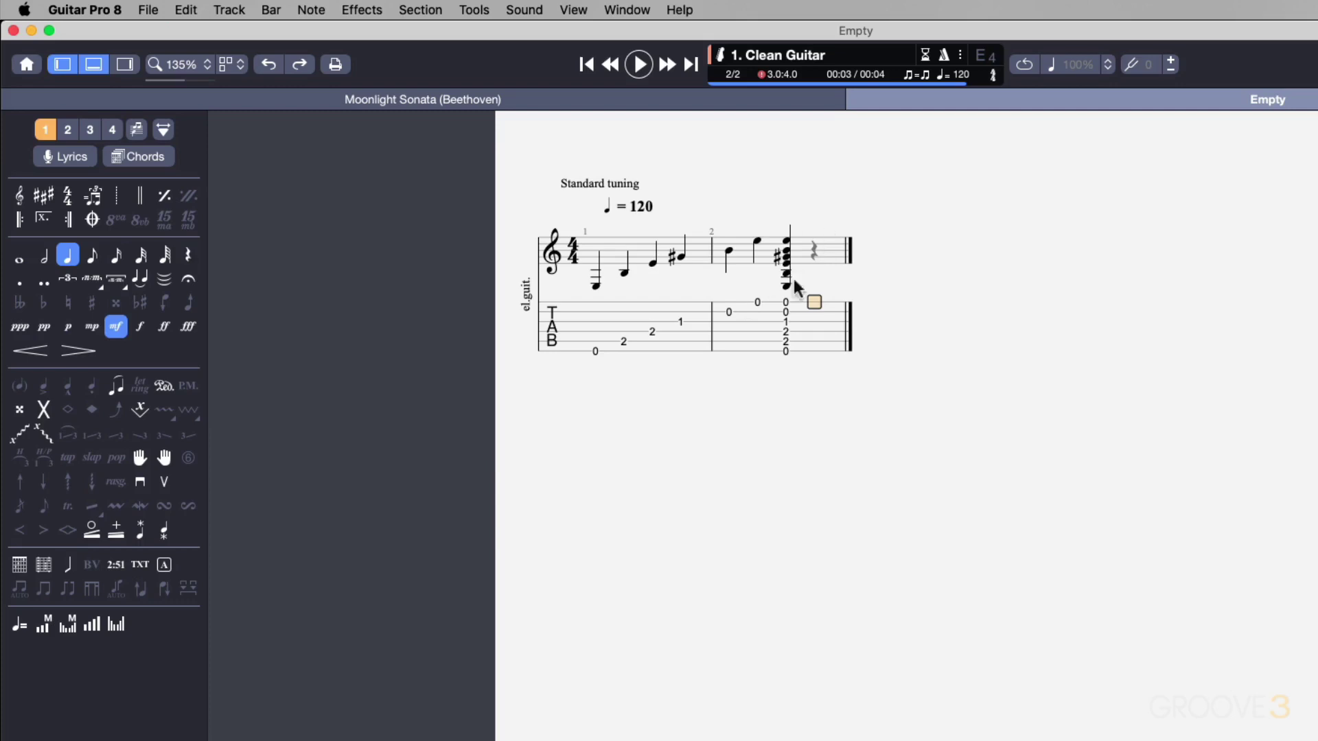
key(r)
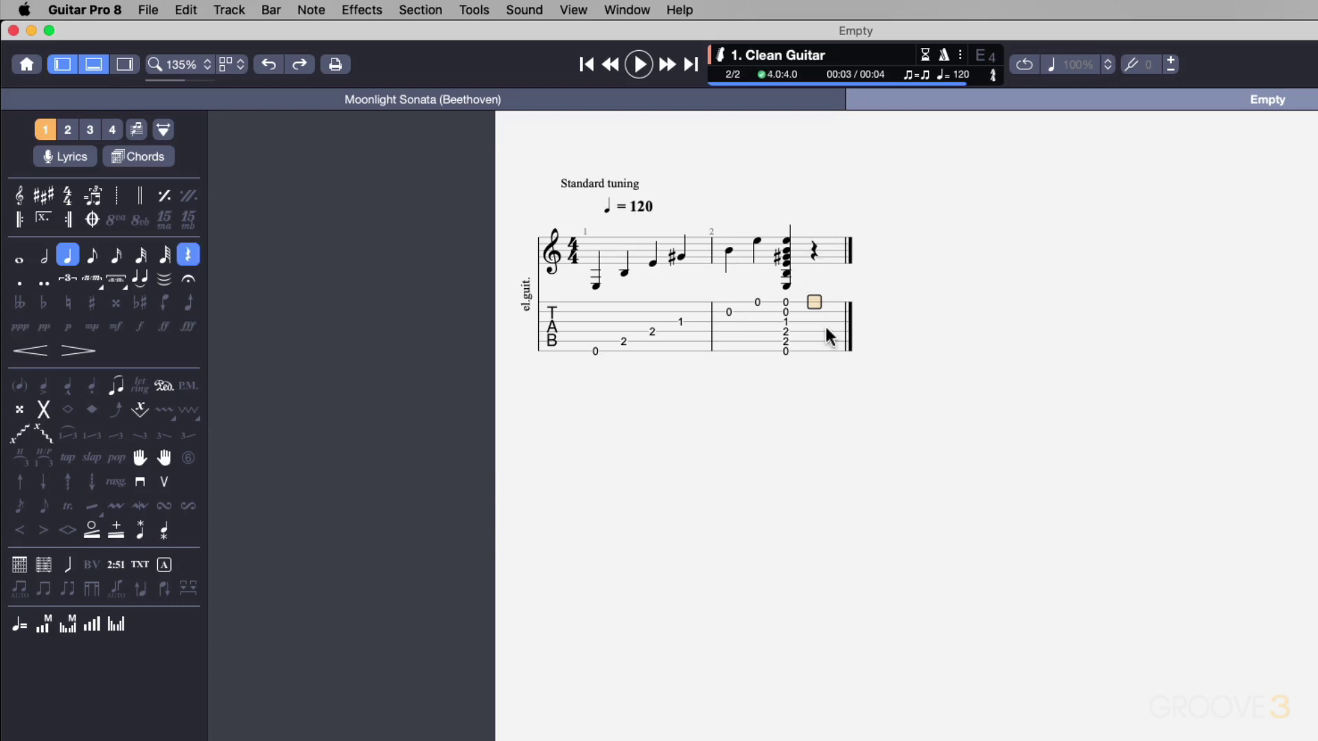
key(Right)
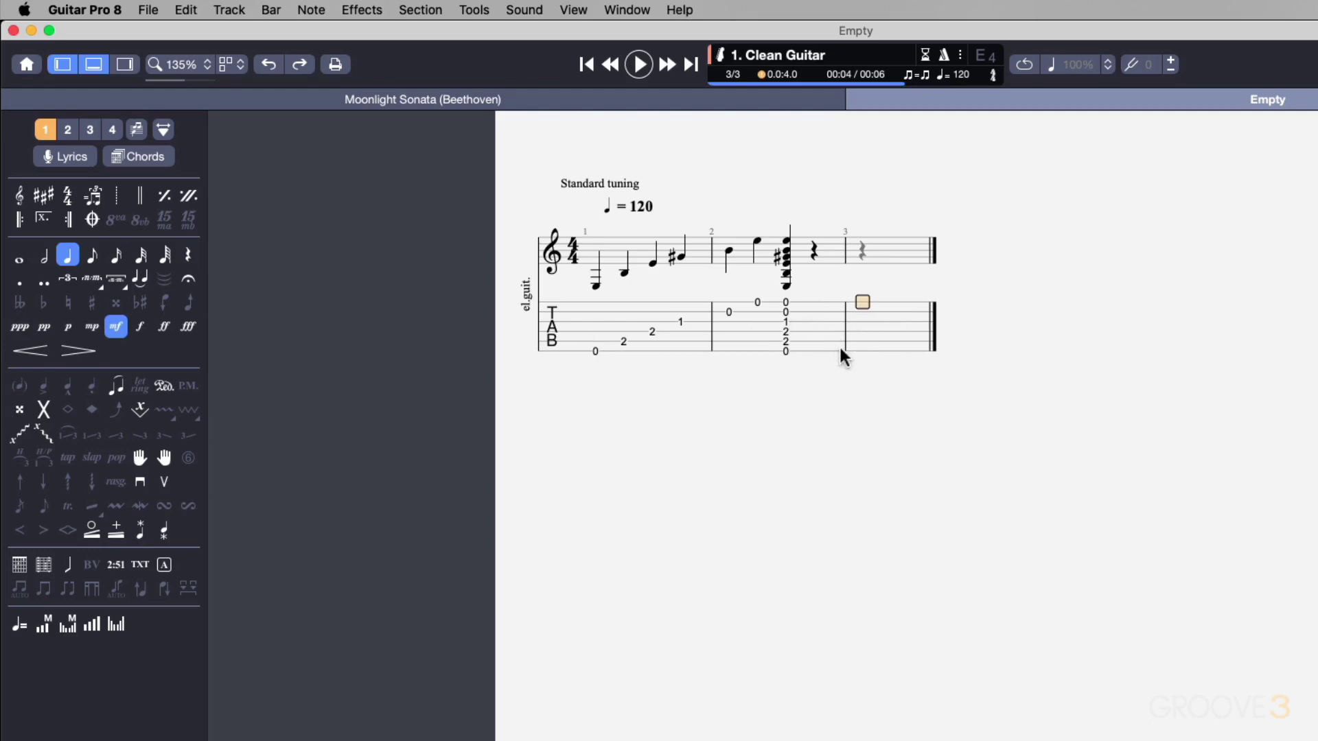
key(Left)
key(Left)
key(Left)
key(Left)
key(Left)
key(Left)
key(Left)
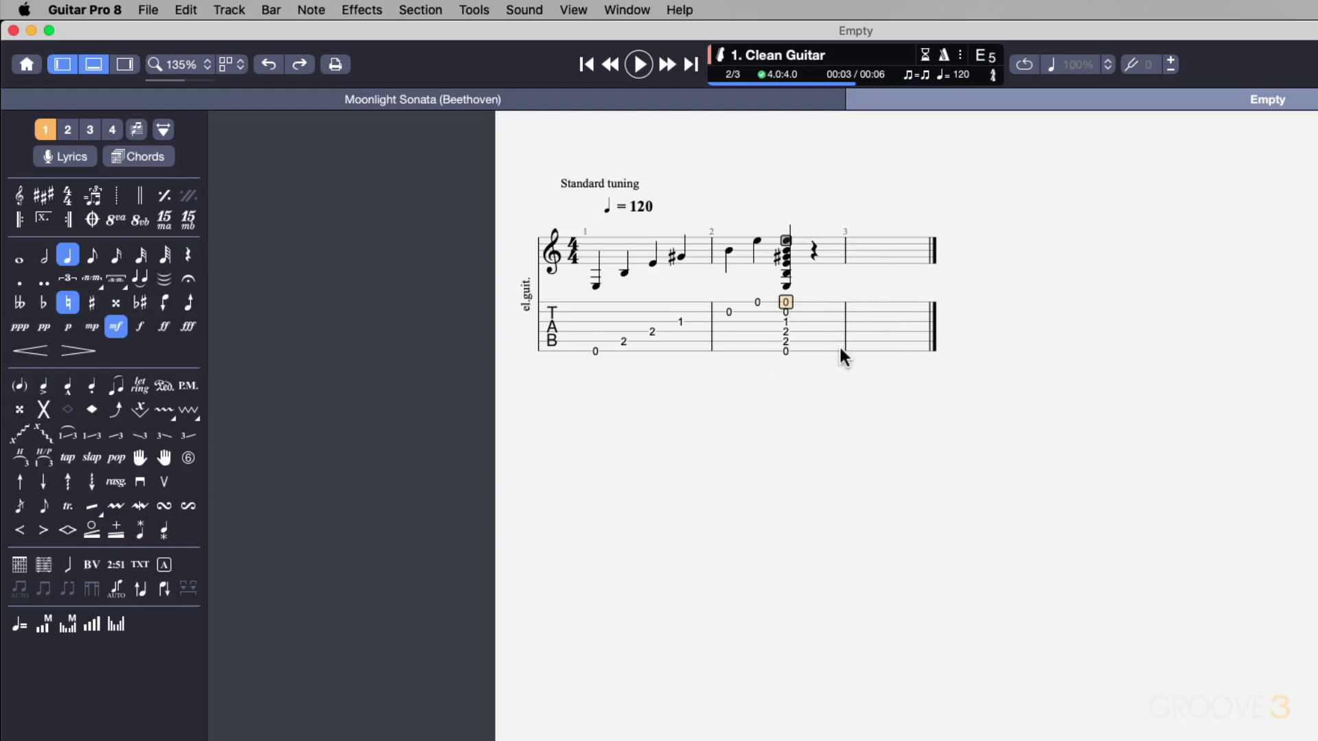
key(space)
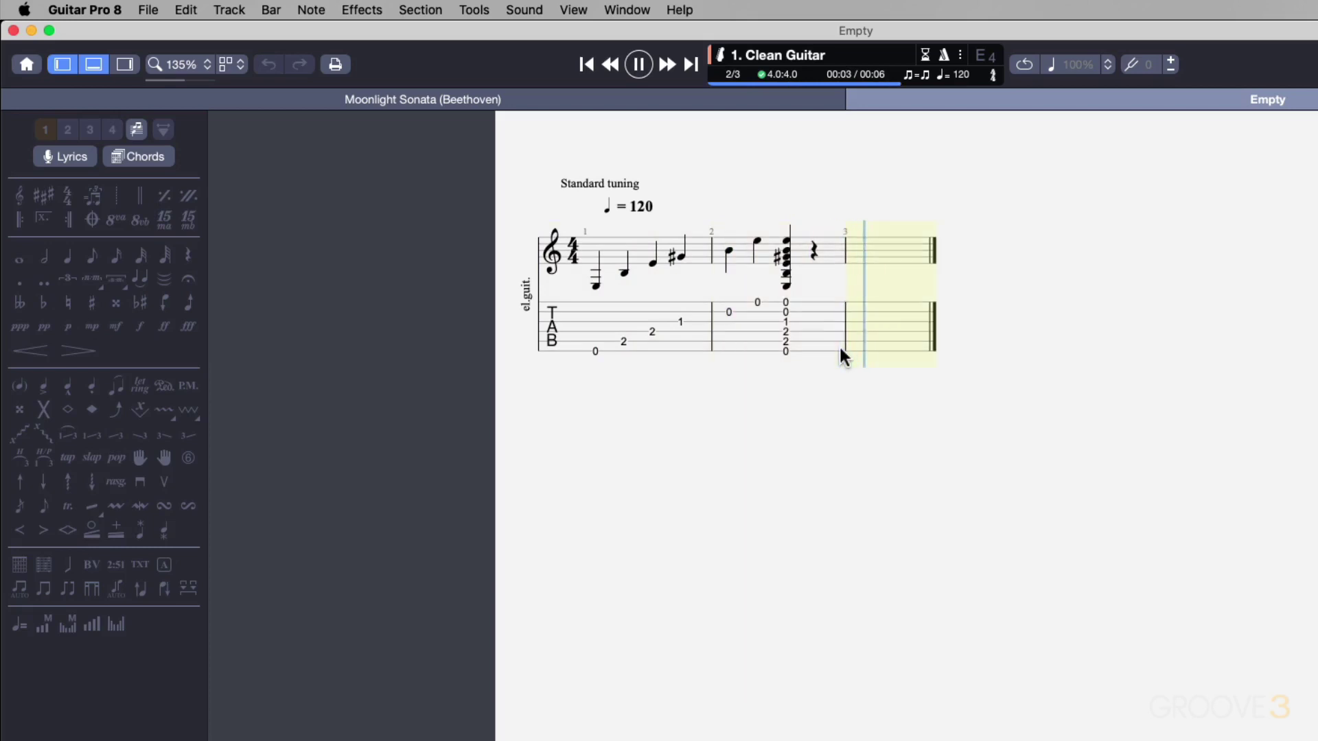
key(space)
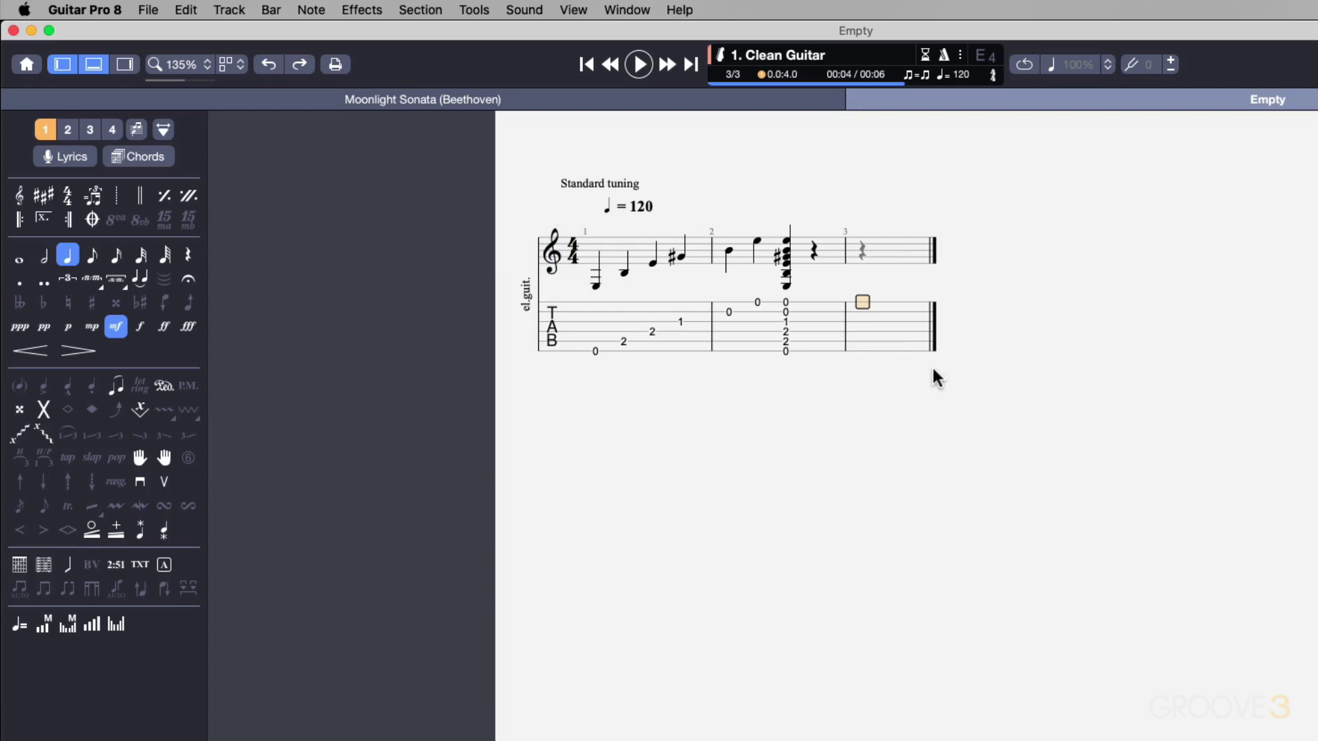
click(594, 352)
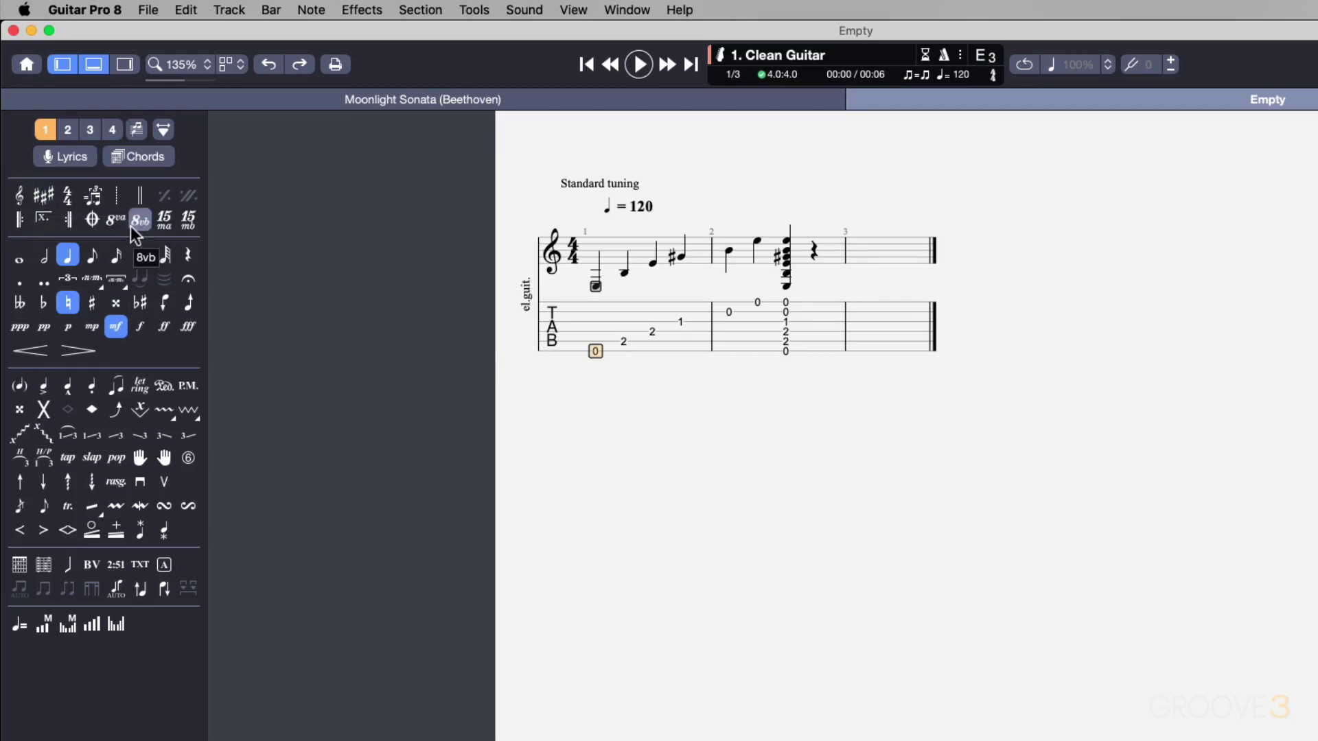
- Set the key signature to E major (four sharps) via Cmd+K
key(super+k)
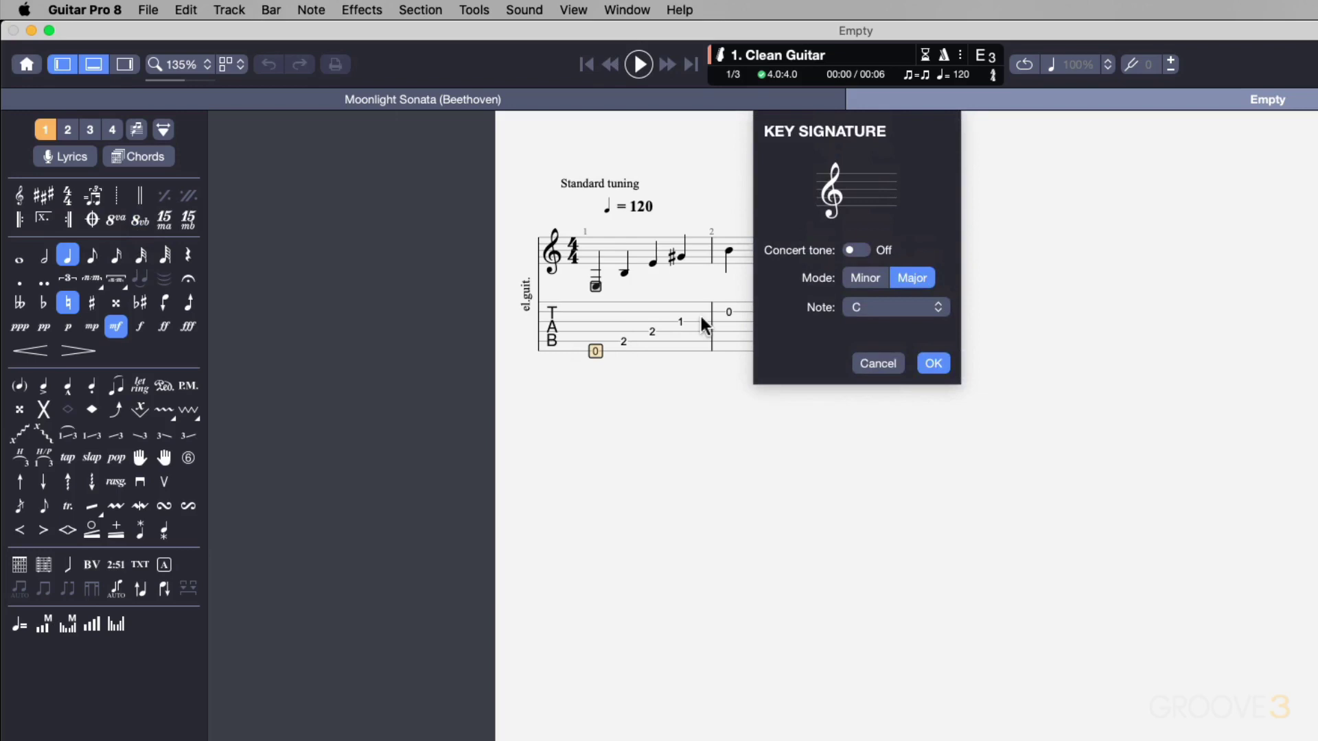
click(892, 307)
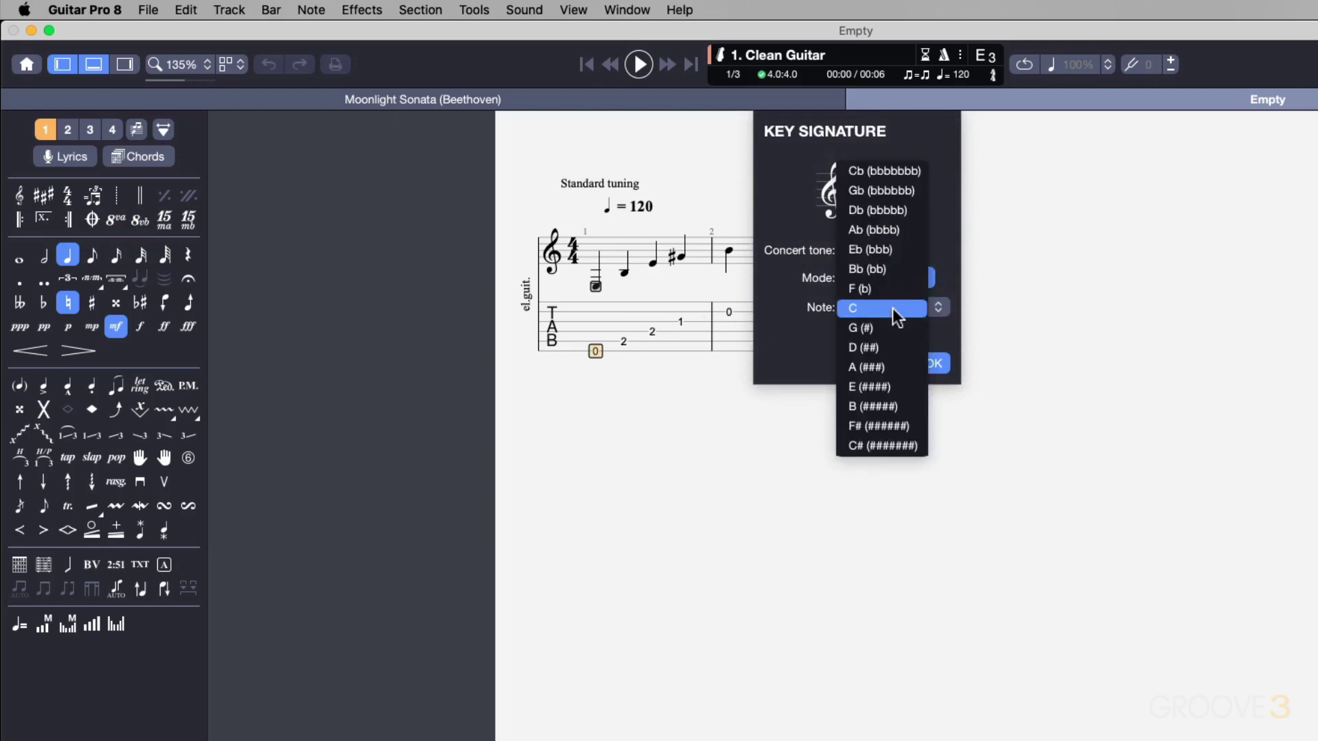
click(868, 385)
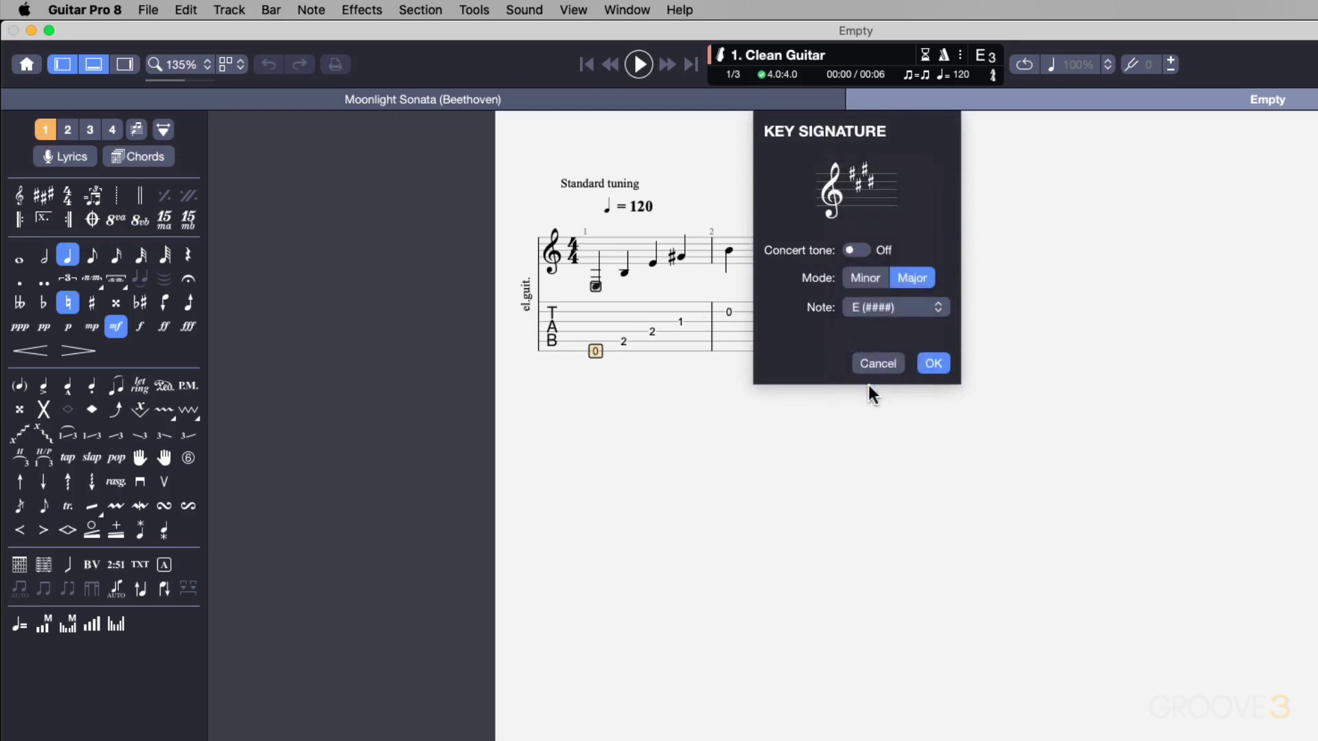
click(931, 374)
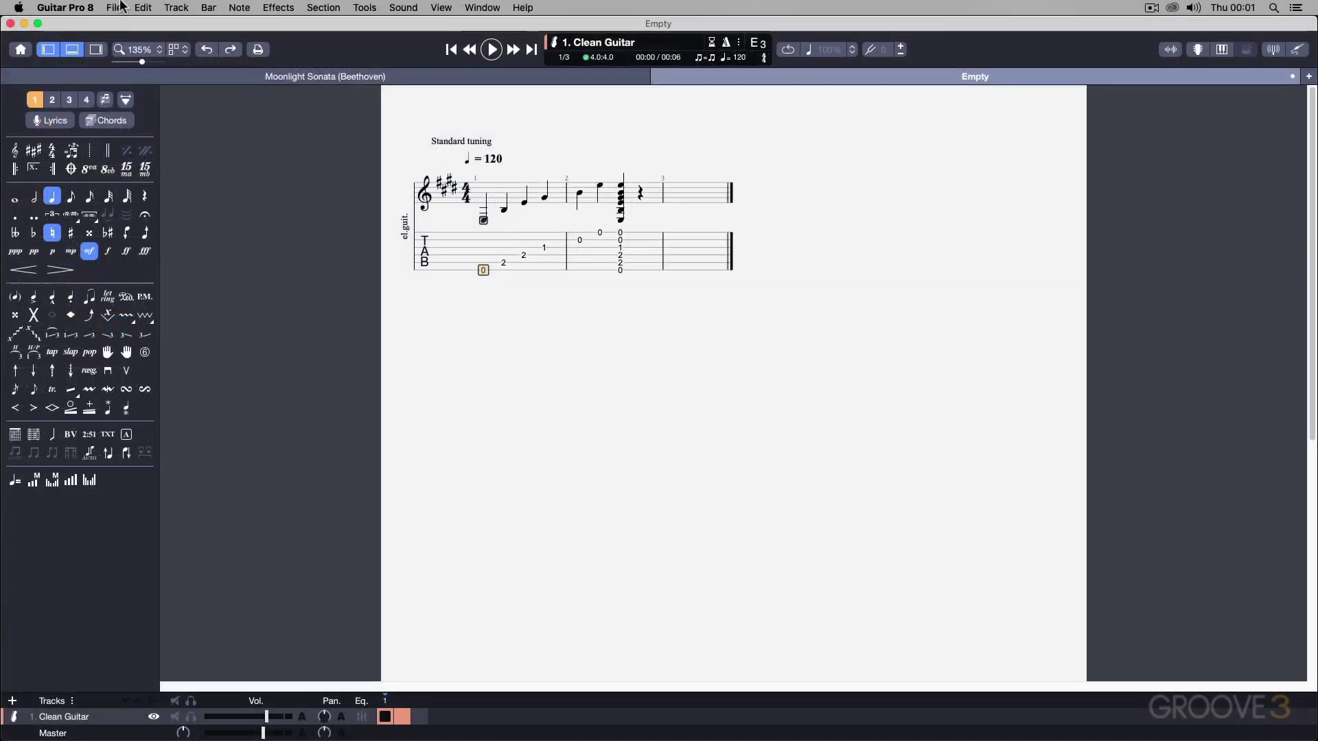
- Start Save As and enter 'New File' as the file name in zzz_TABS
click(148, 10)
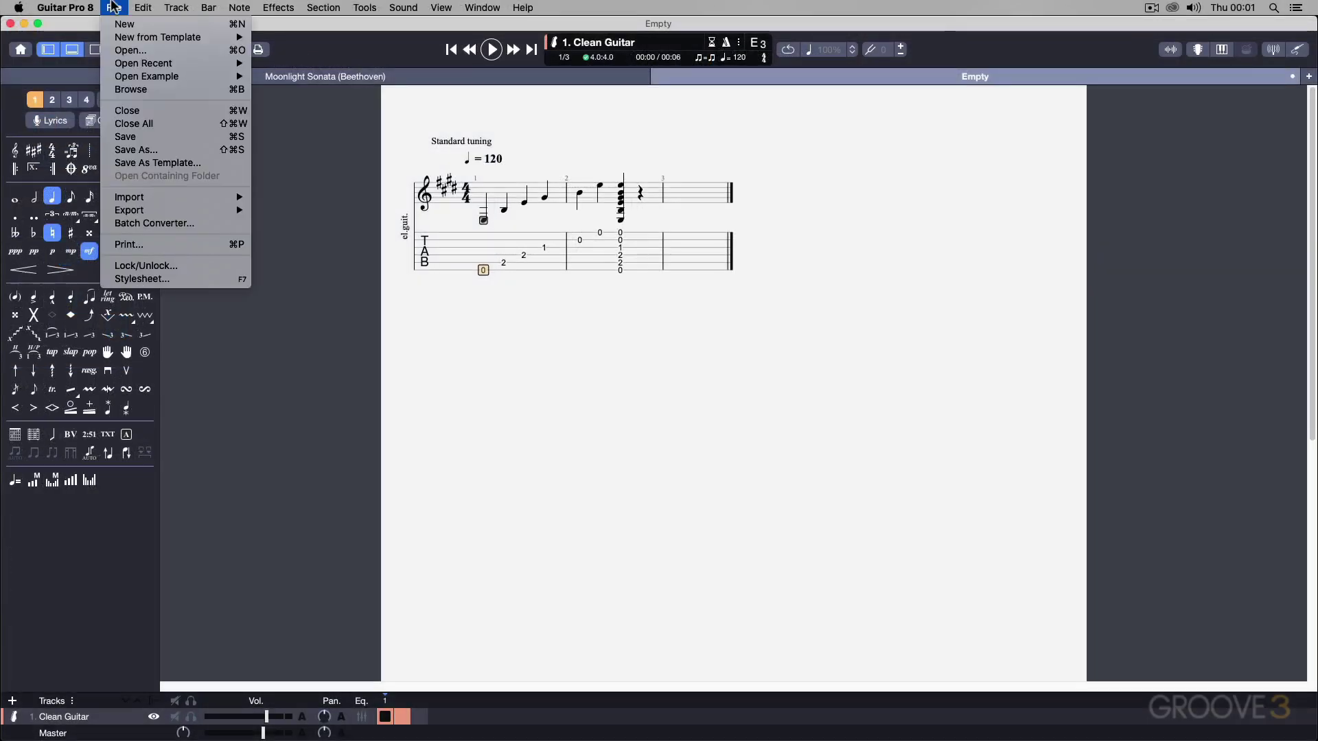
key(Escape)
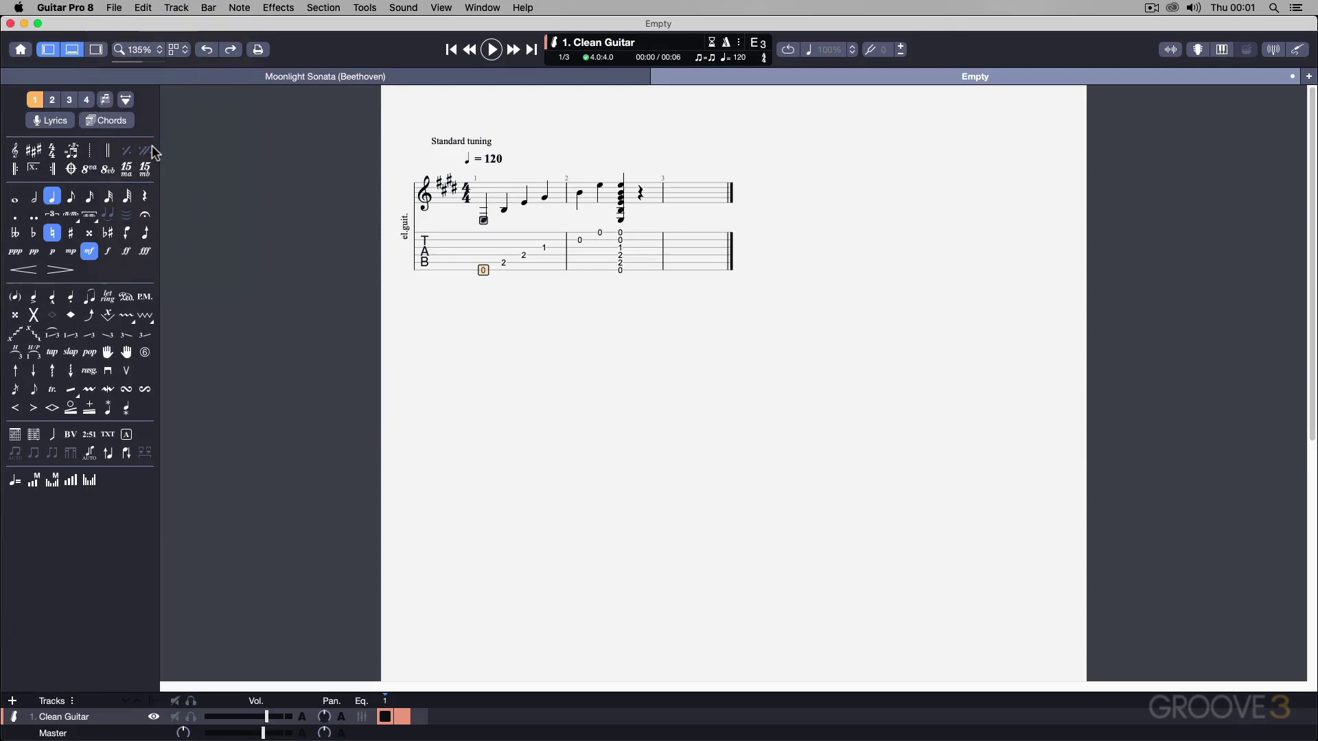
key(super+s)
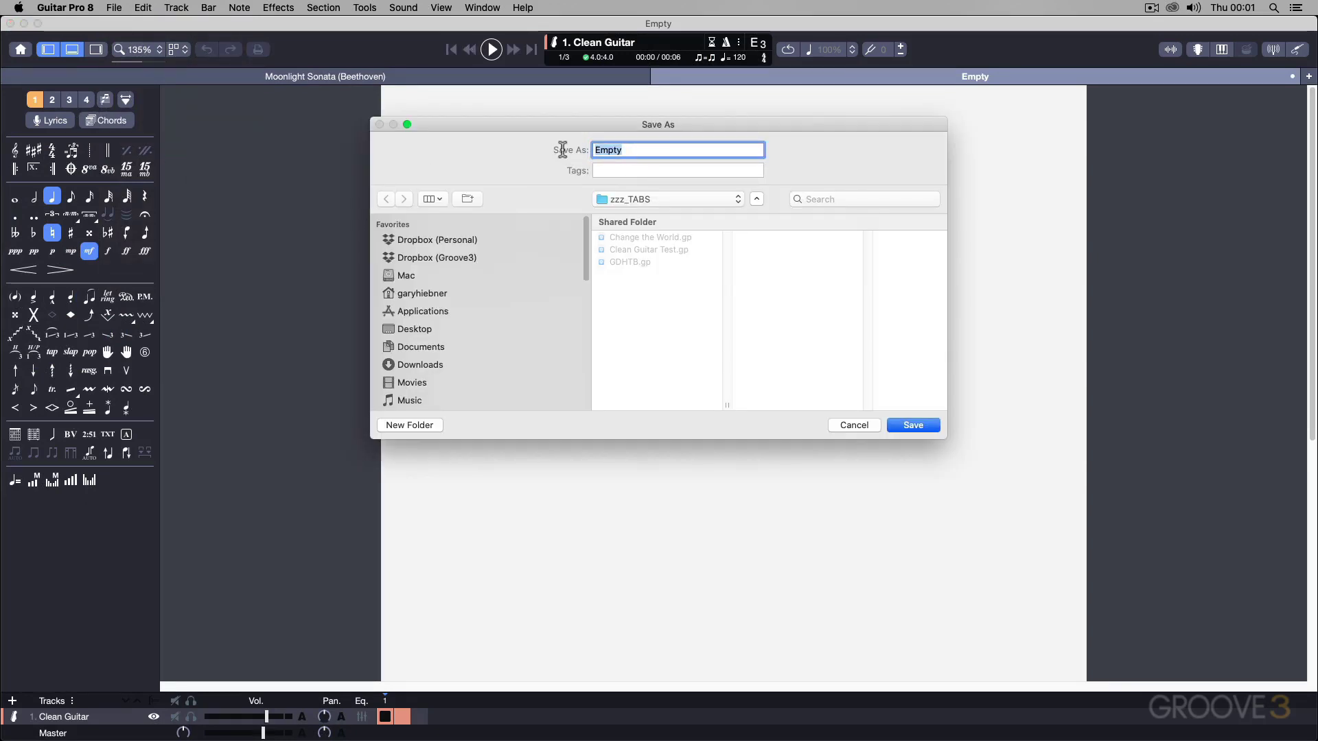
text(New F)
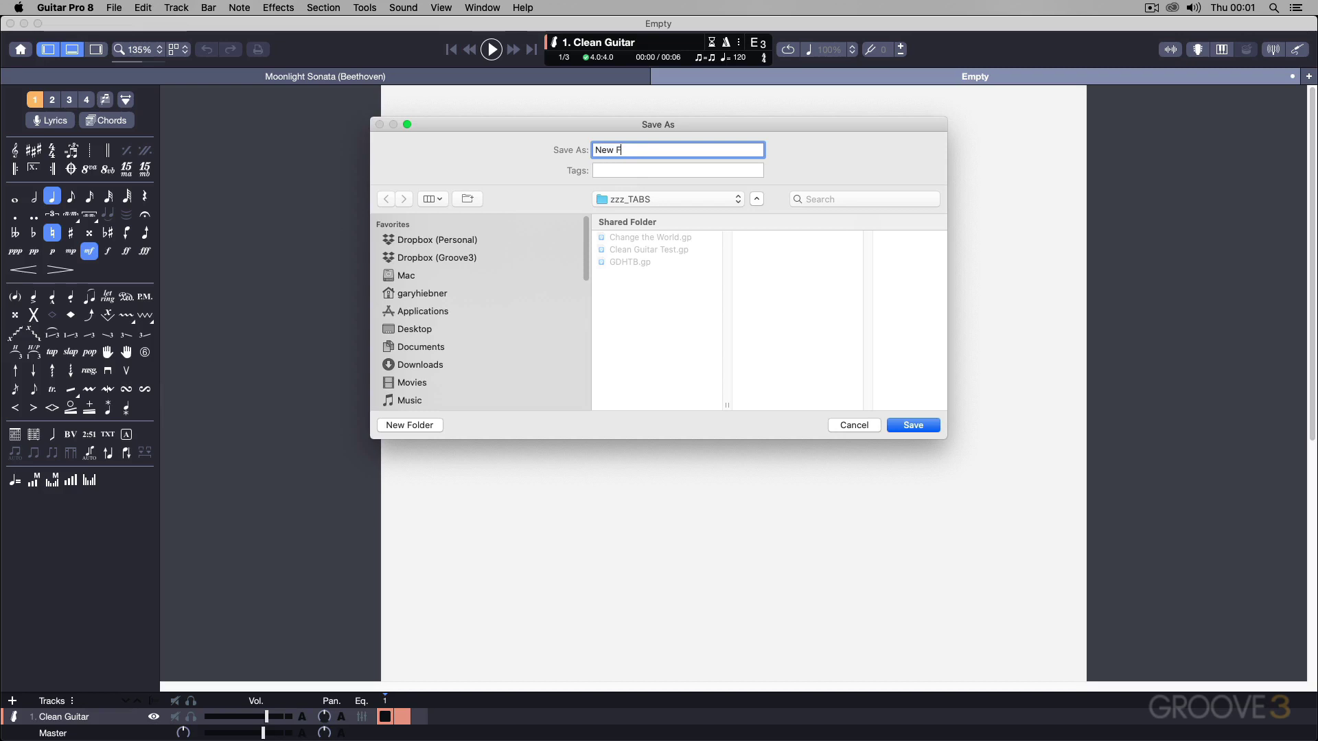
text(ile)
- Save the tab as New File.gp in zzz_TABS, then close the Finder window
click(916, 425)
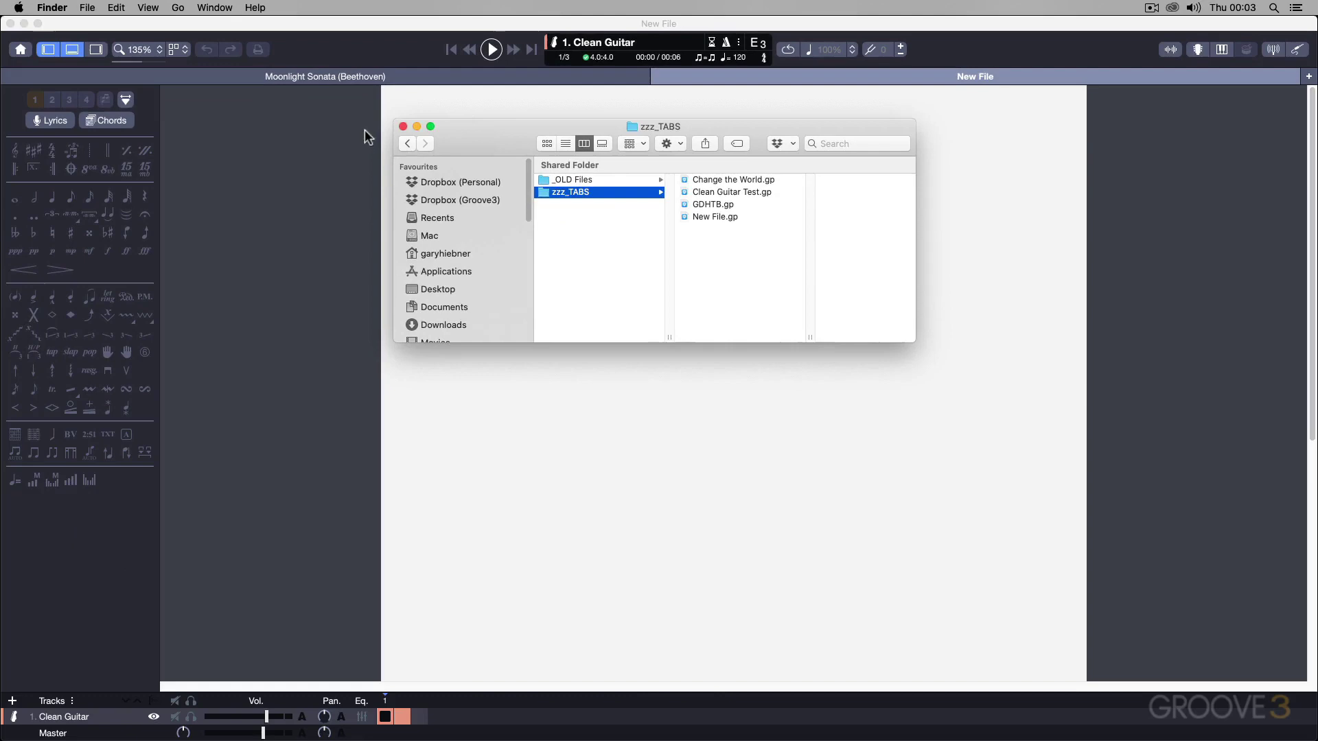
click(403, 126)
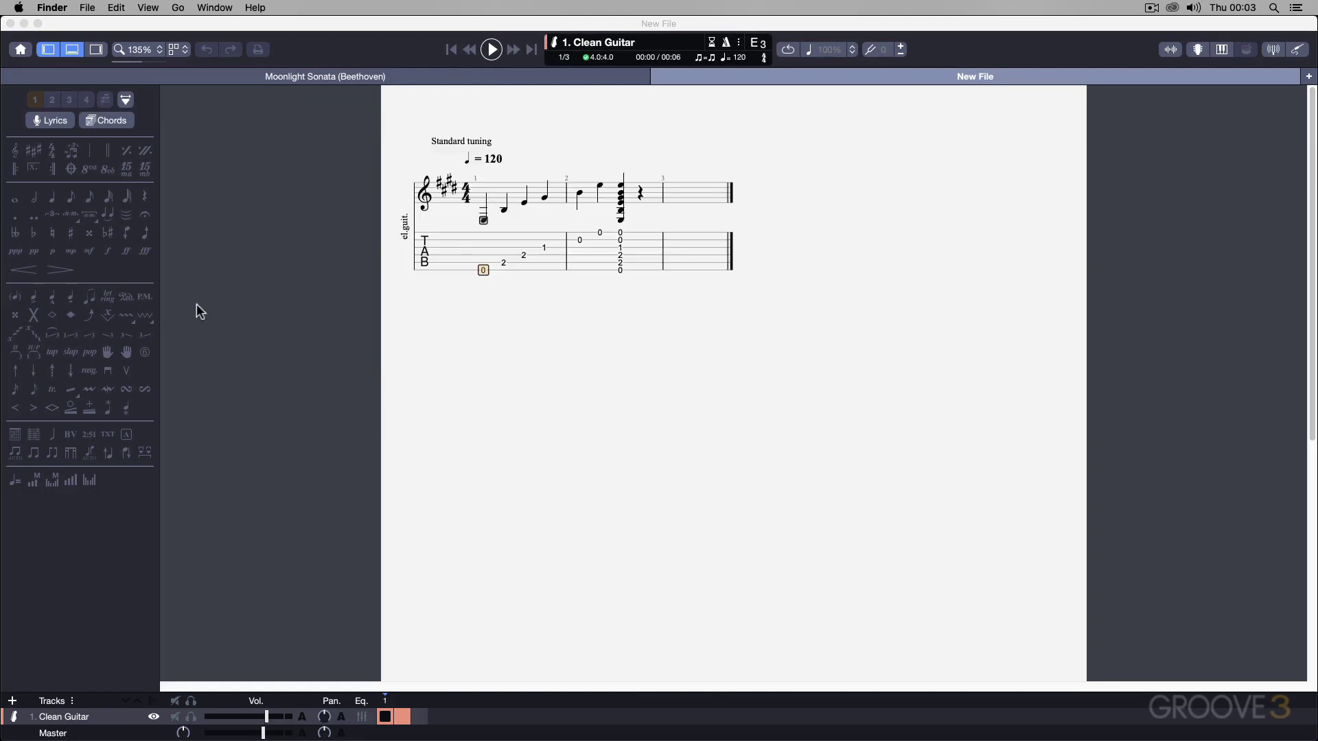